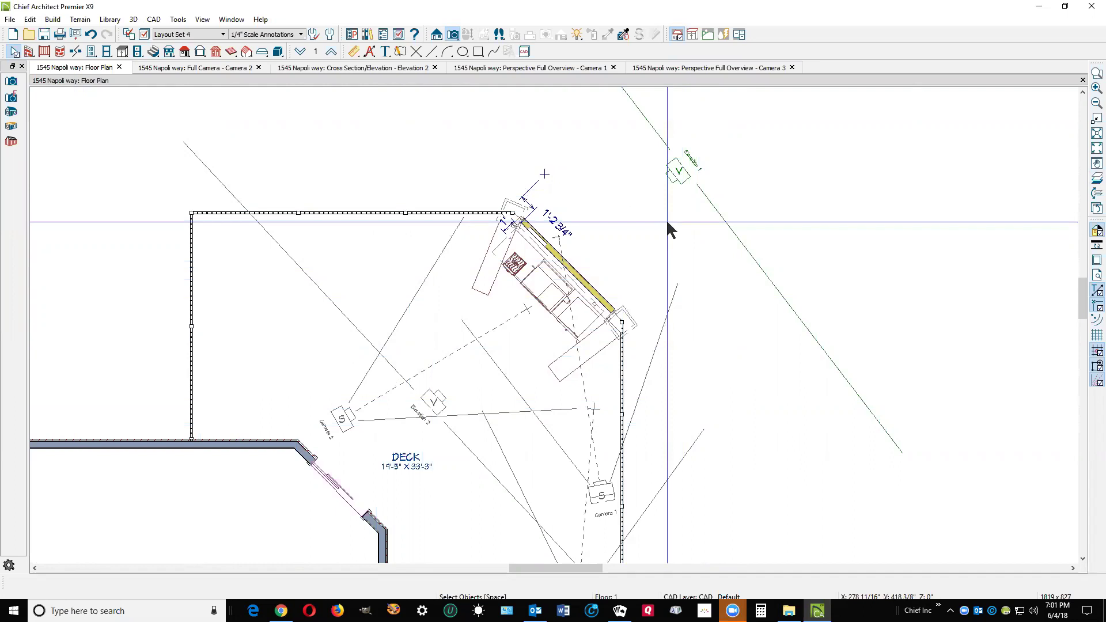
Step: Cycle through the elevation and overview views back to the floor plan and zoom in
key("ctrl+Tab")
key("ctrl+Tab")
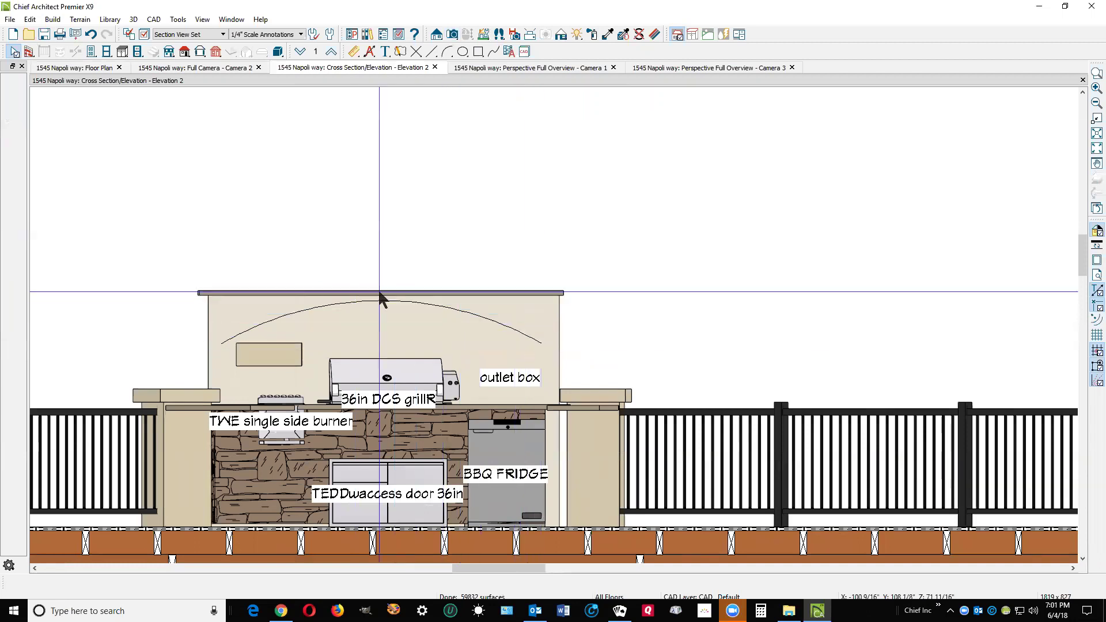
key("ctrl+Tab")
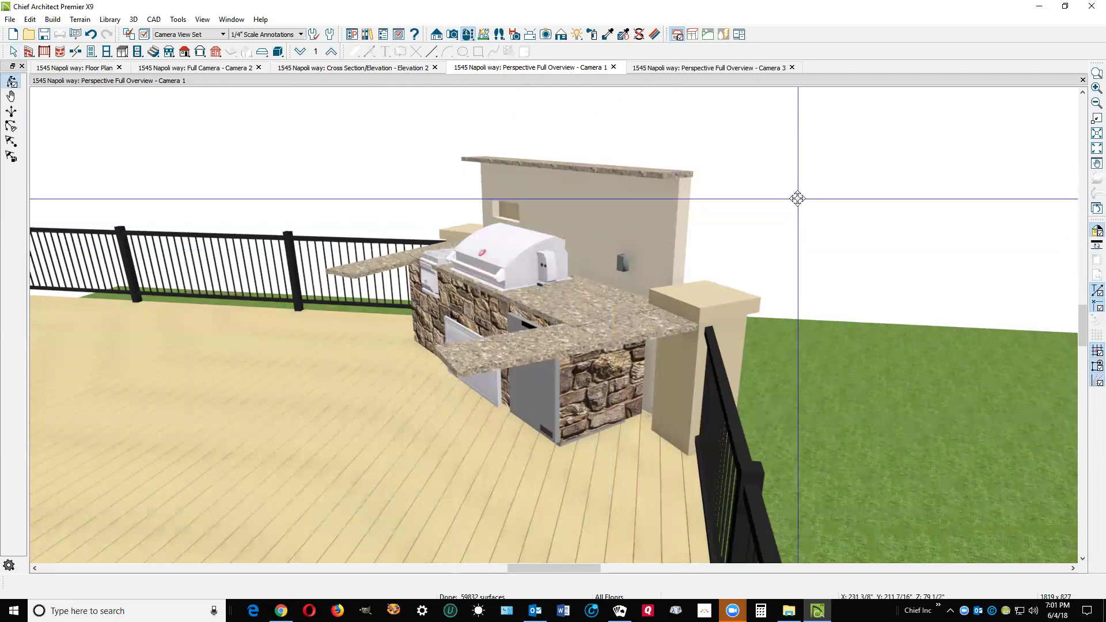
key("ctrl+Tab")
key("ctrl+Tab")
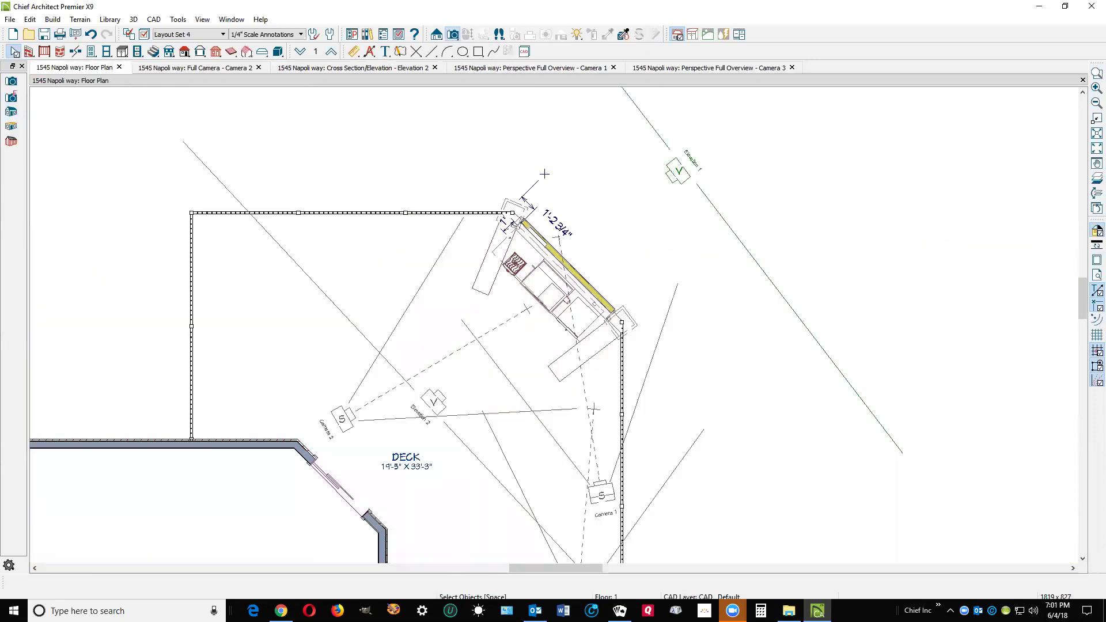
scroll(488, 349, "up", 5)
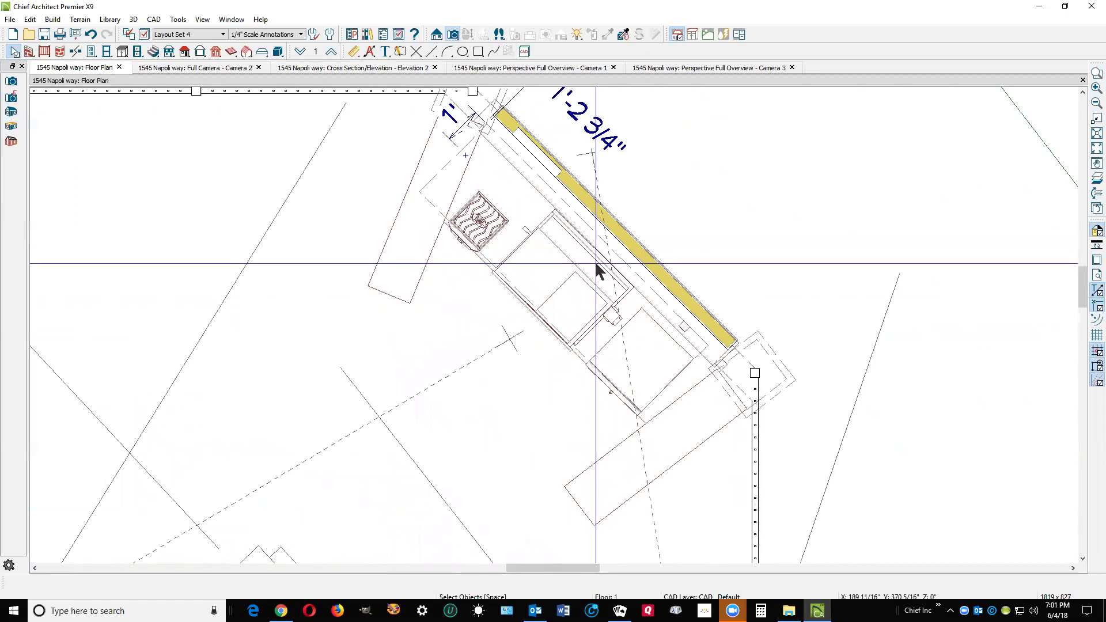
scroll(595, 266, "down", 3)
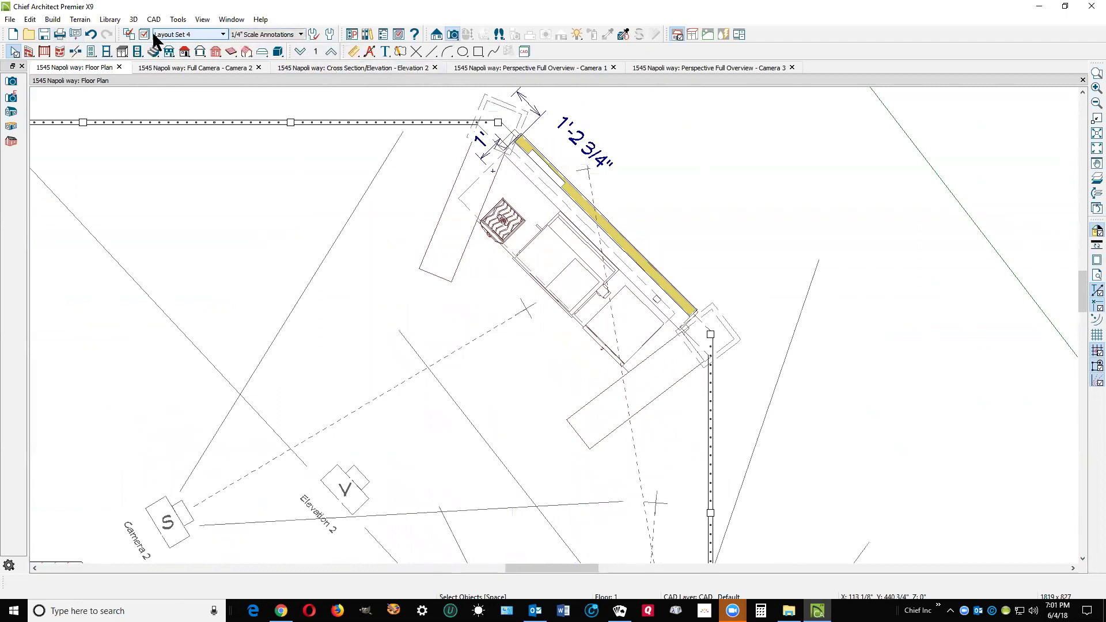
Step: Draw a trial straight wall near the kitchen, then delete it
left_click(30, 53)
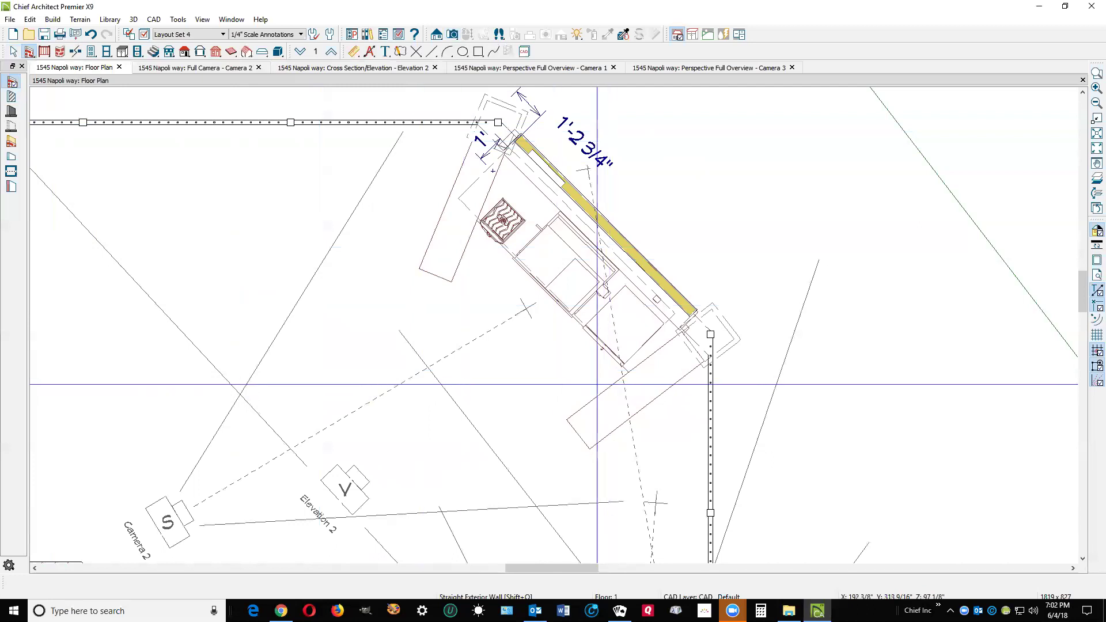
left_click_drag(599, 375, 562, 338)
right_click(581, 365)
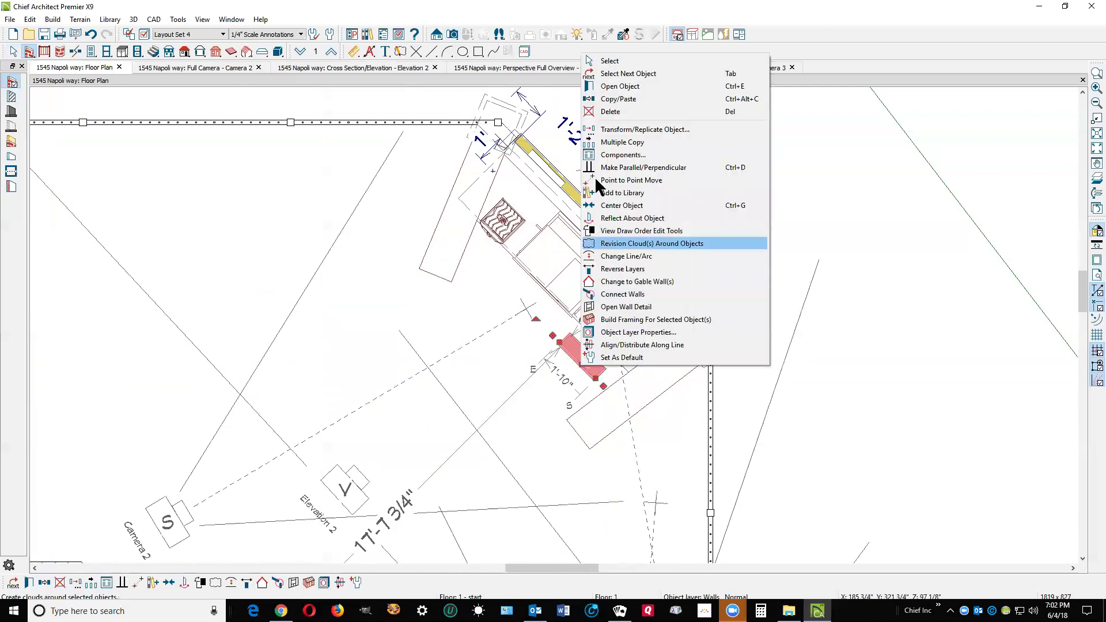
left_click(633, 111)
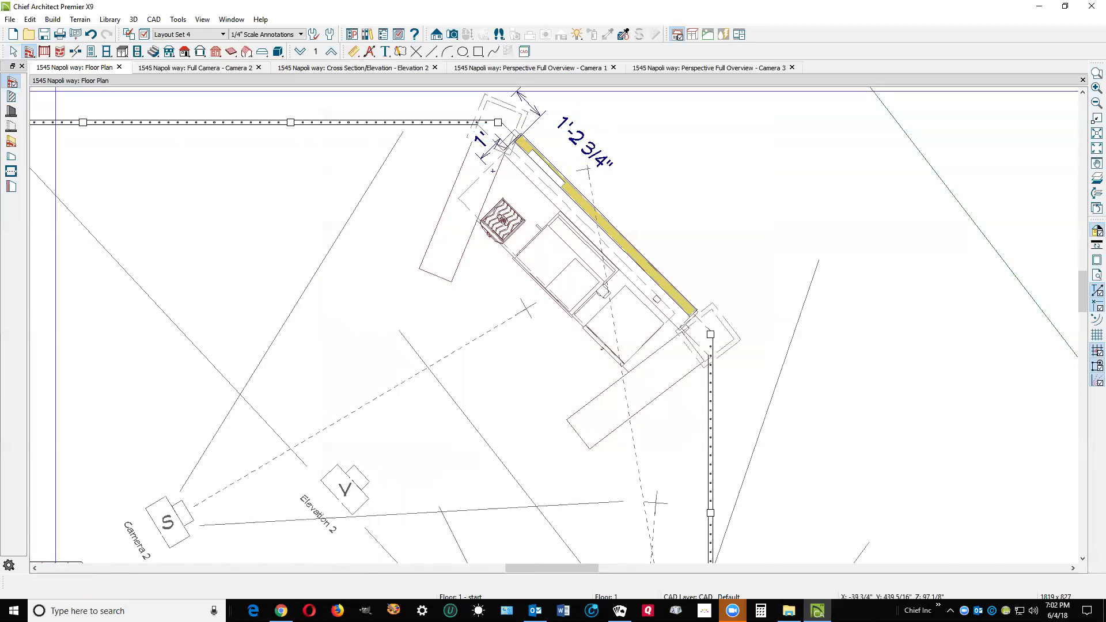
Step: Draw a foundation wall up-left from the lower junction, undo it, and redraw it
left_click(12, 98)
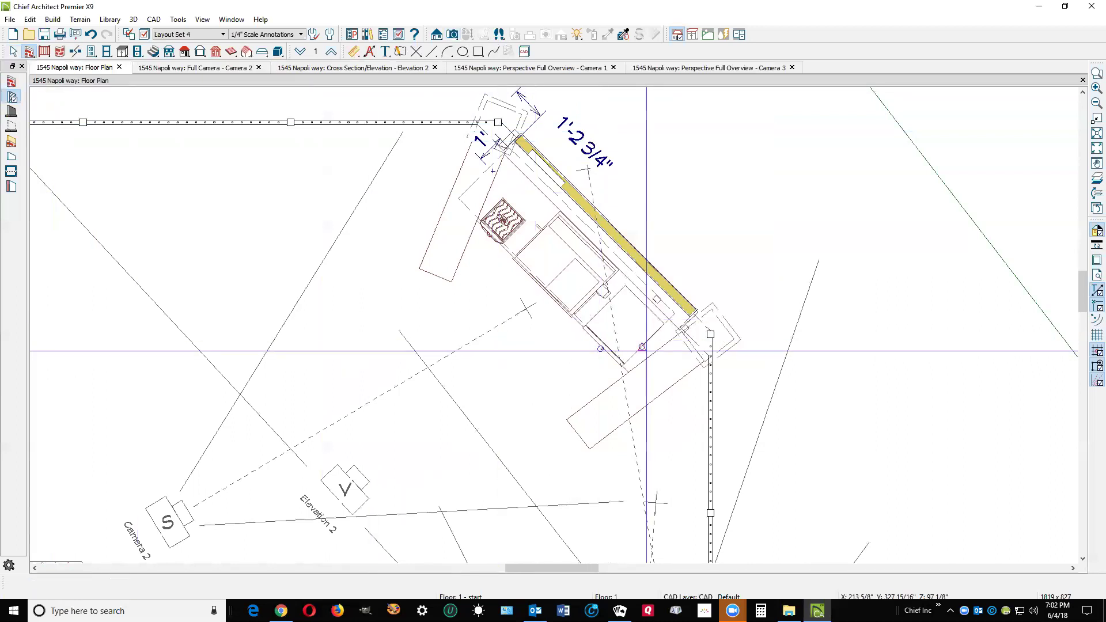
left_click_drag(647, 350, 506, 152)
key("space")
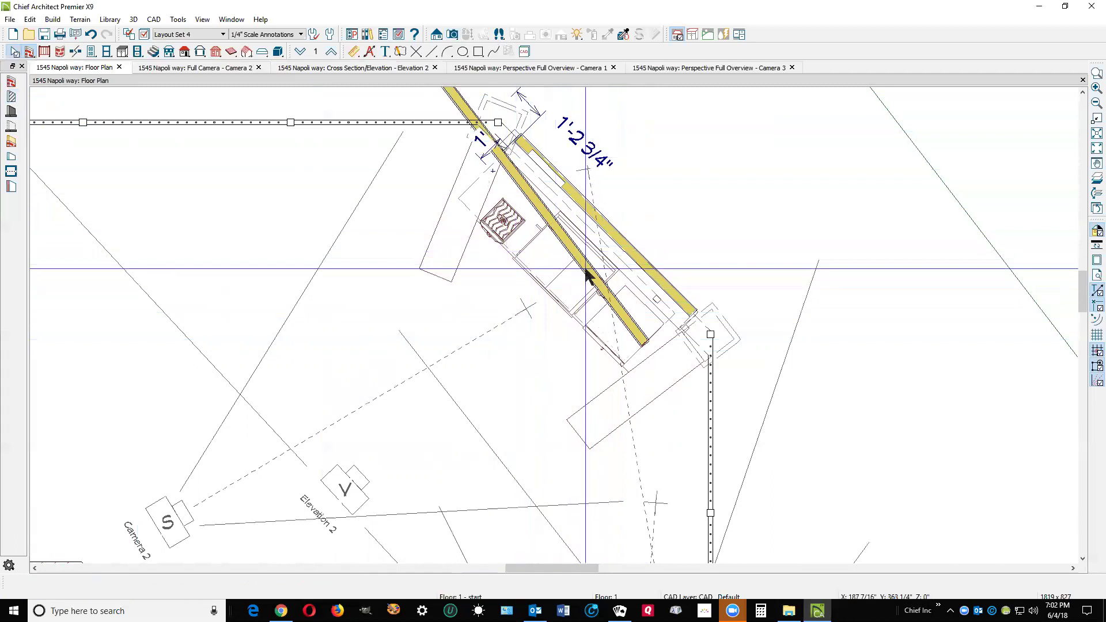
key("ctrl+z")
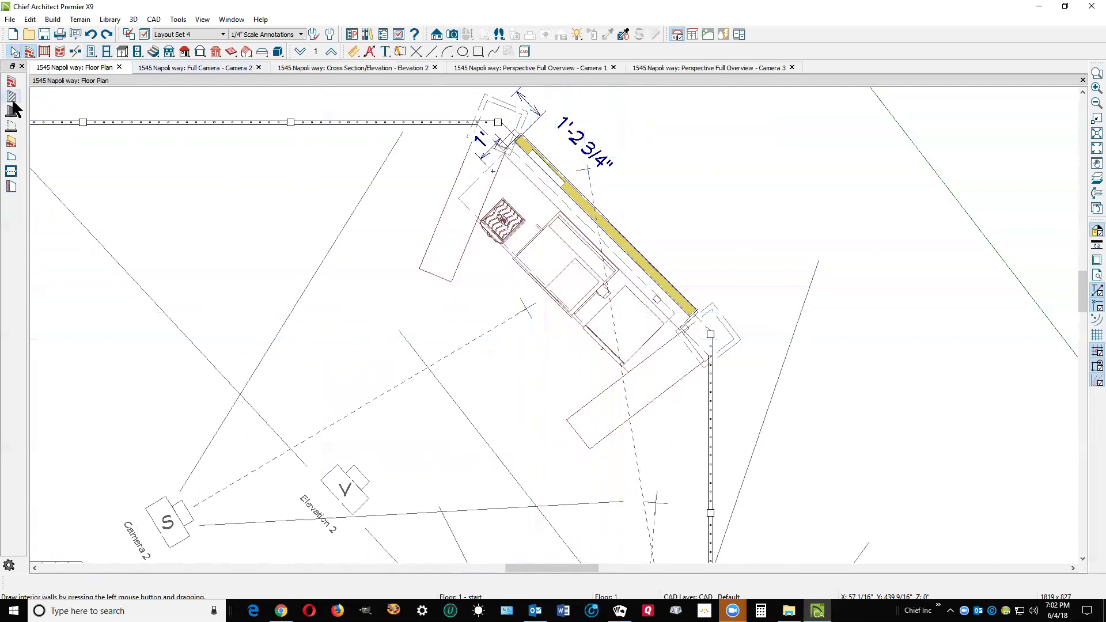
left_click_drag(652, 332, 529, 212)
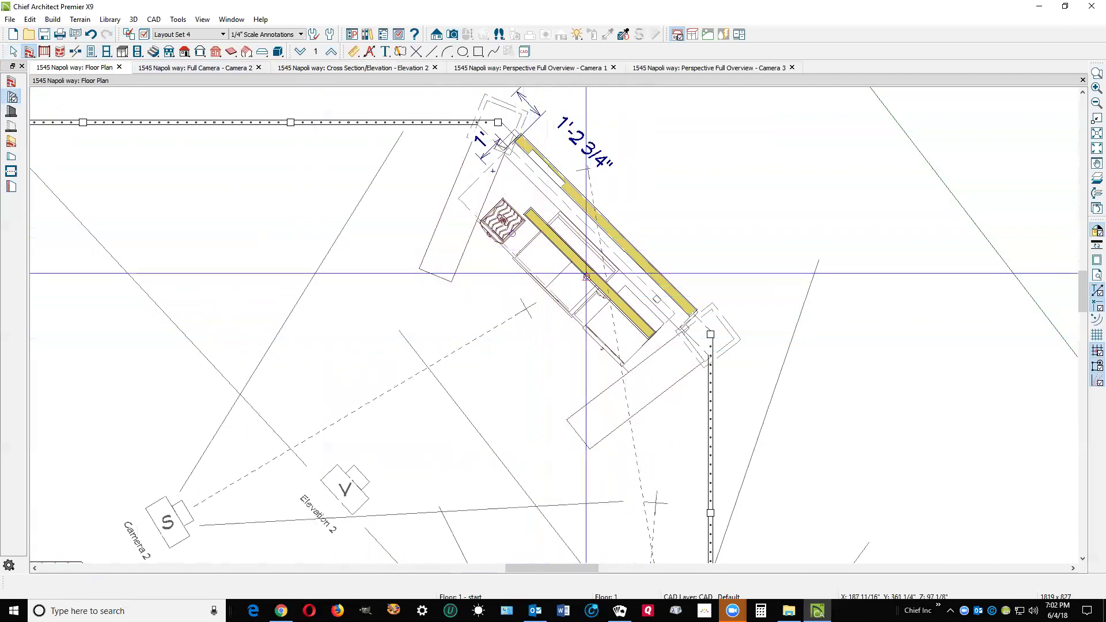
Step: Make the new wall parallel to the back wall and slide it into line with it
right_click(586, 276)
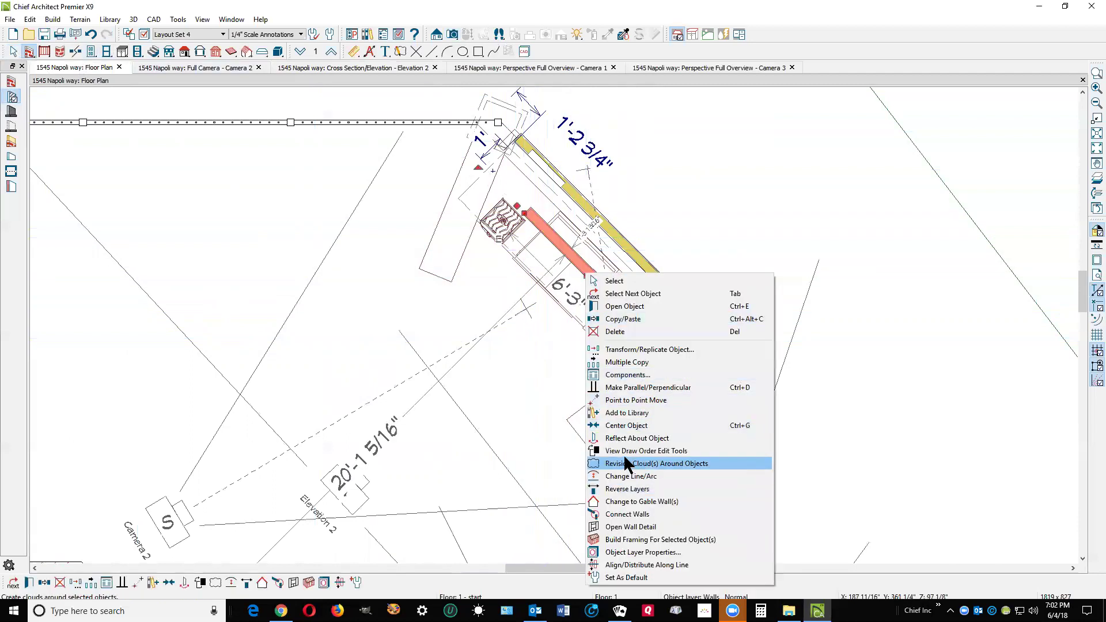
left_click(620, 388)
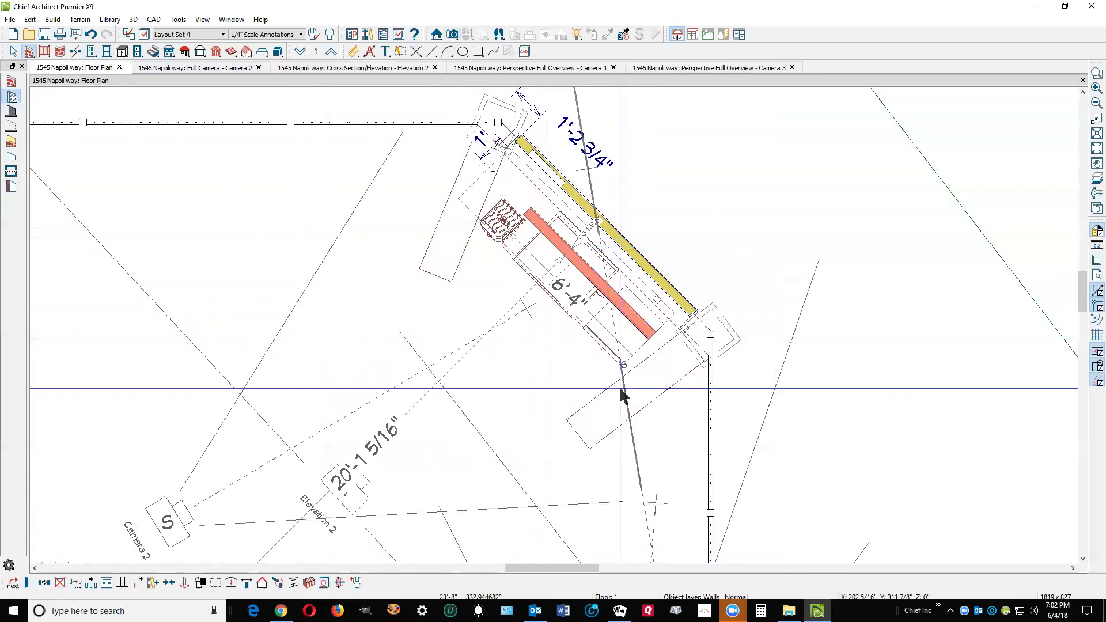
left_click(654, 279)
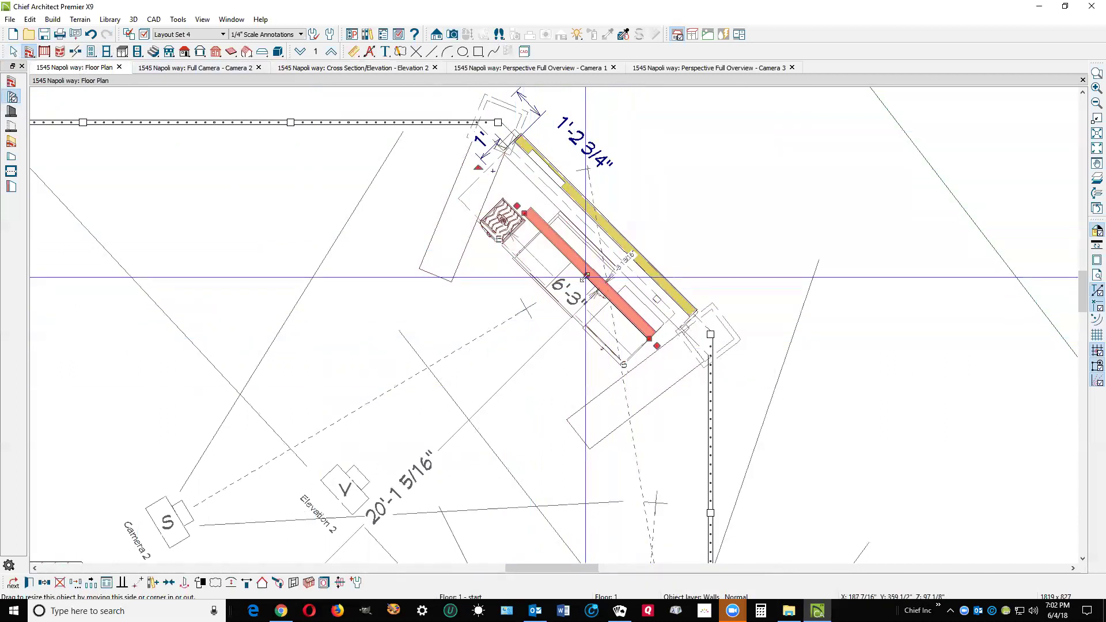
left_click_drag(585, 277, 654, 254)
scroll(650, 253, "up", 3)
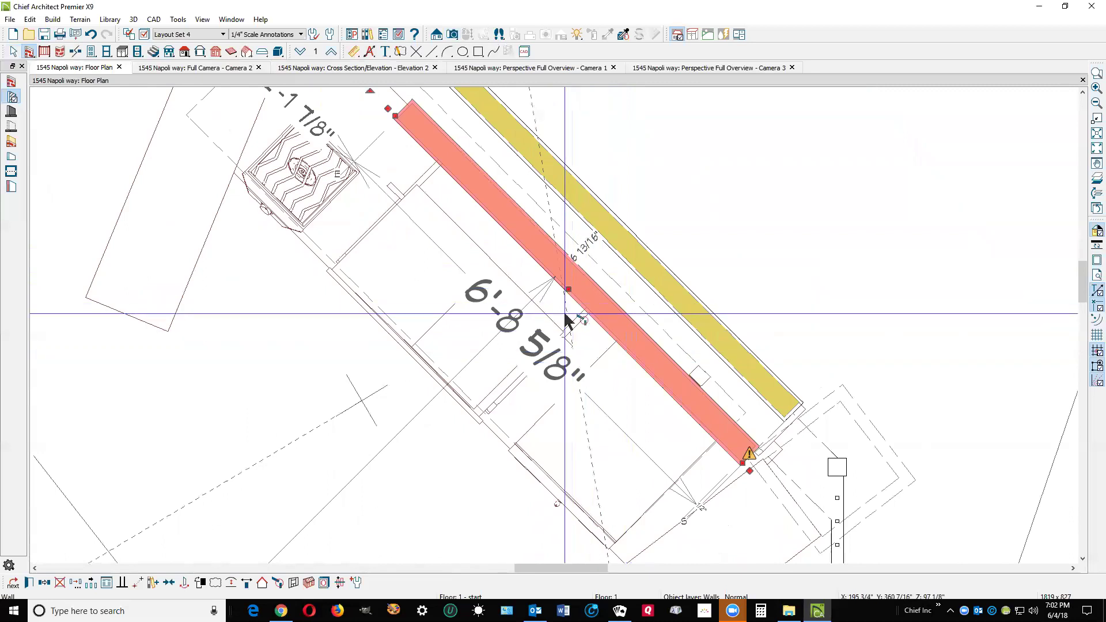
scroll(576, 315, "down", 2)
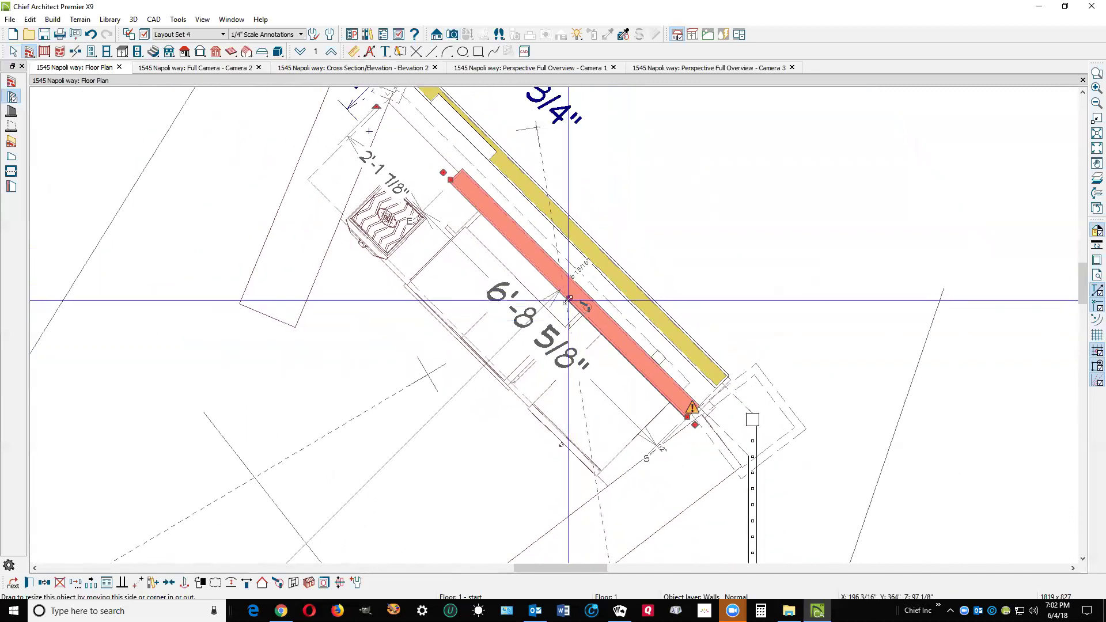
left_click_drag(567, 300, 361, 447)
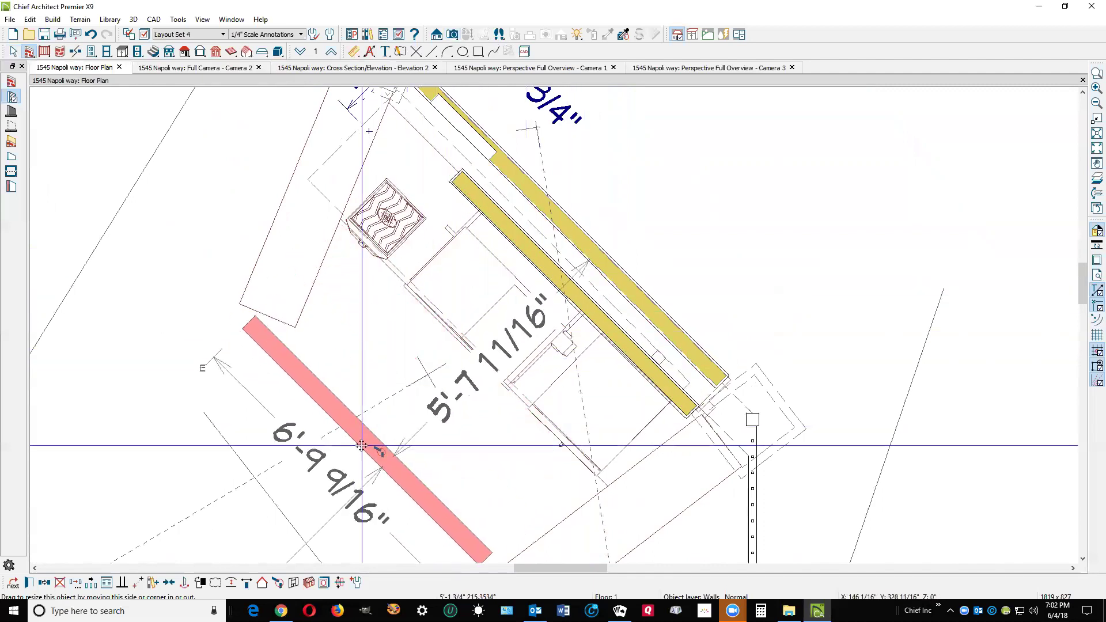
left_click(461, 127)
Step: Select the back wall segments to check their dimensions
left_click(460, 126)
left_click(485, 203)
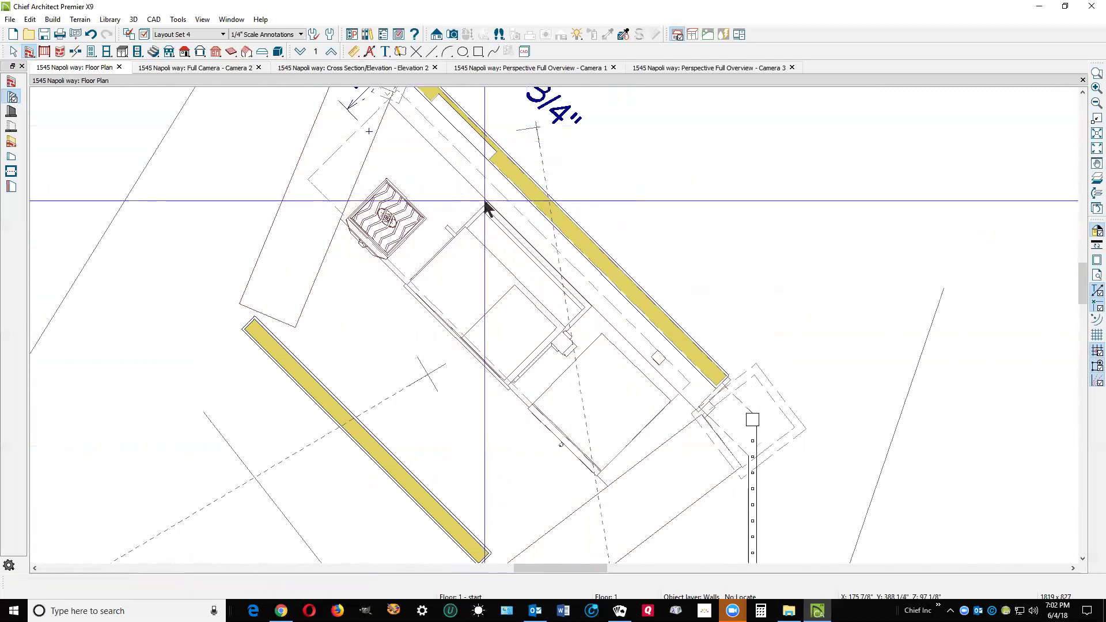
left_click(487, 157)
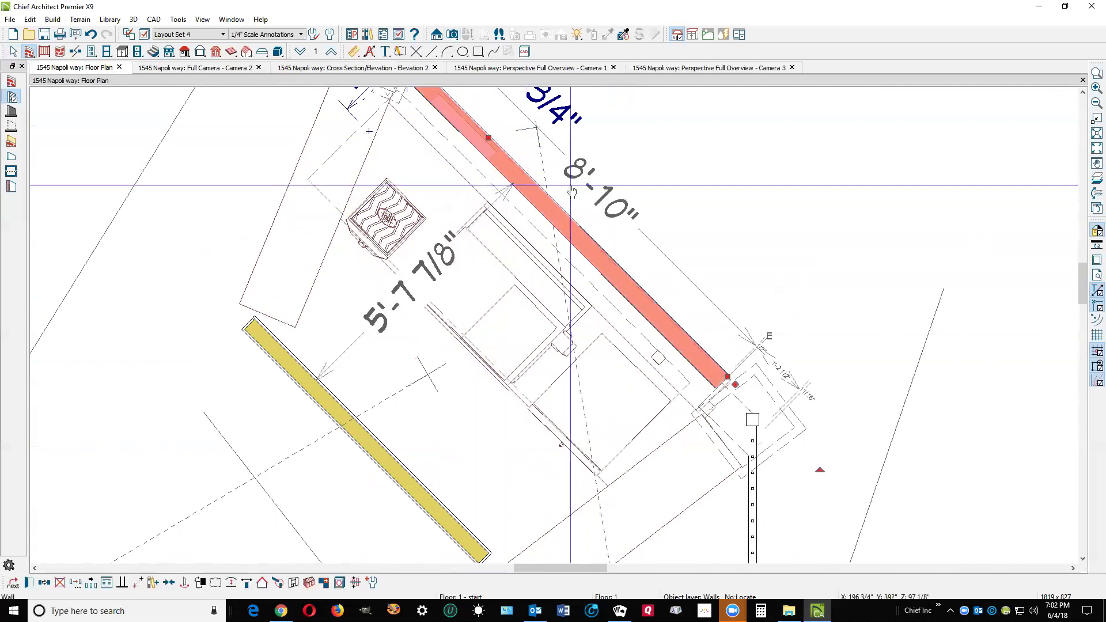
left_click(612, 196)
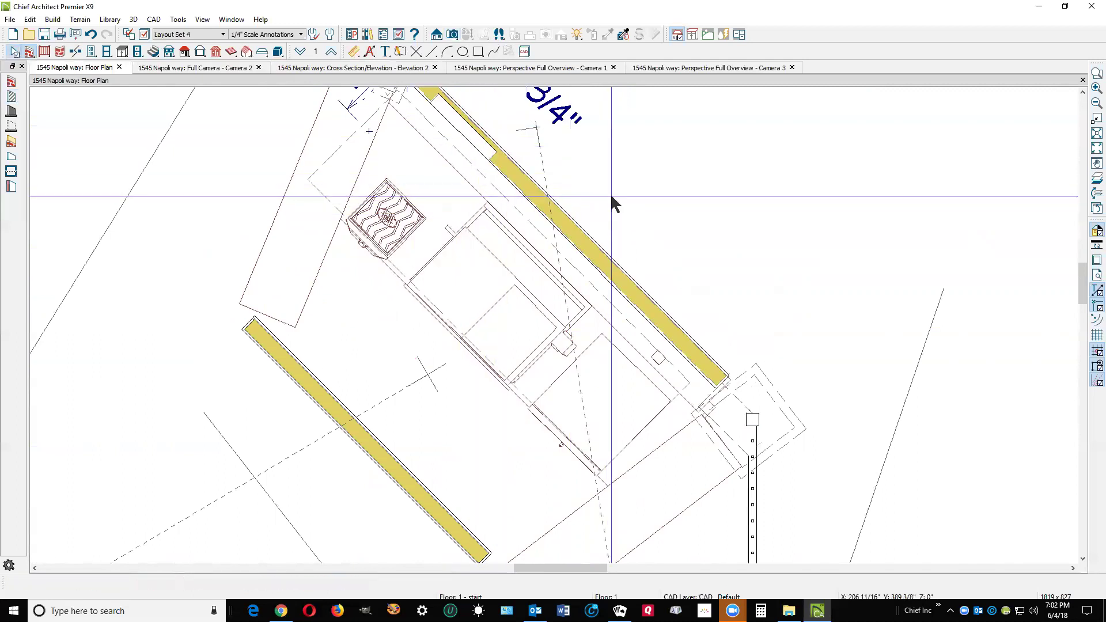
Step: Delete the stray angled wall in front of the kitchen via its context menu
right_click(338, 415)
left_click(279, 376)
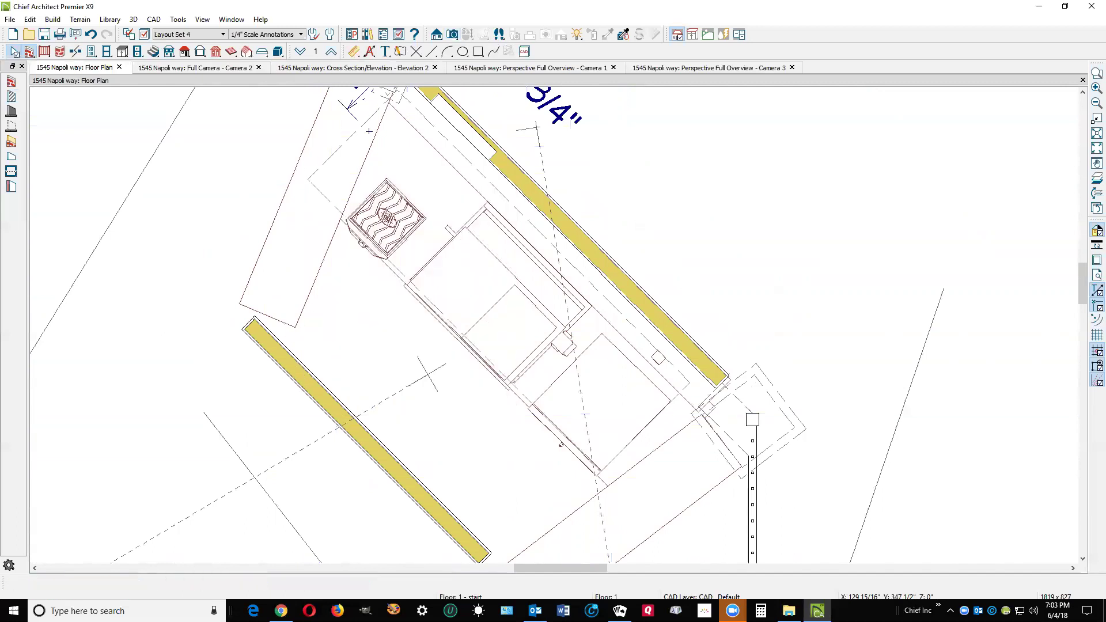
right_click(295, 360)
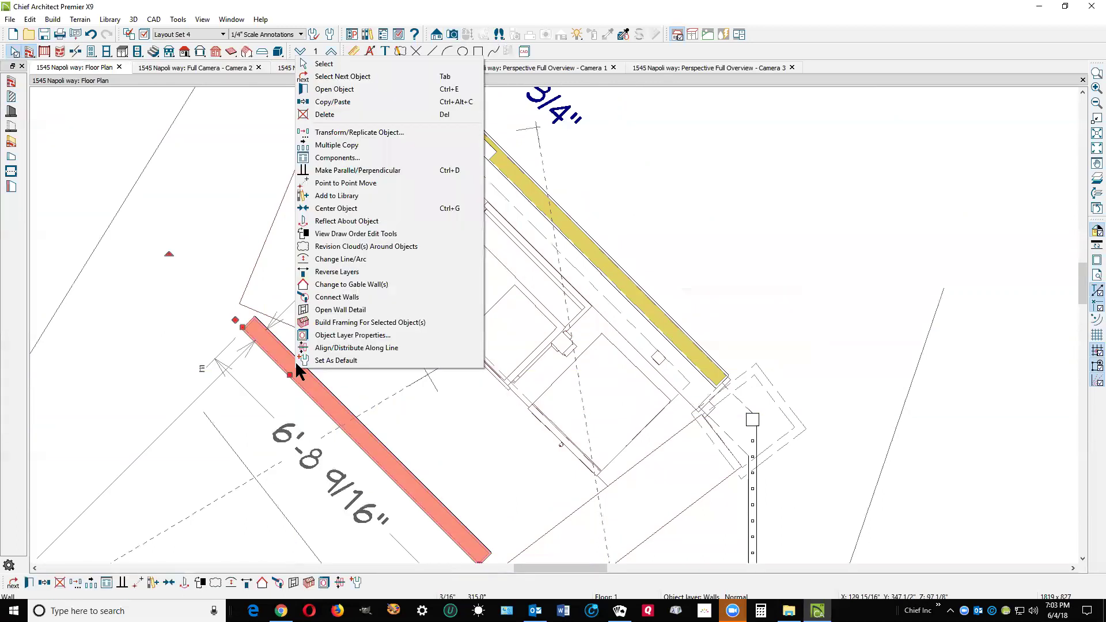
left_click(334, 114)
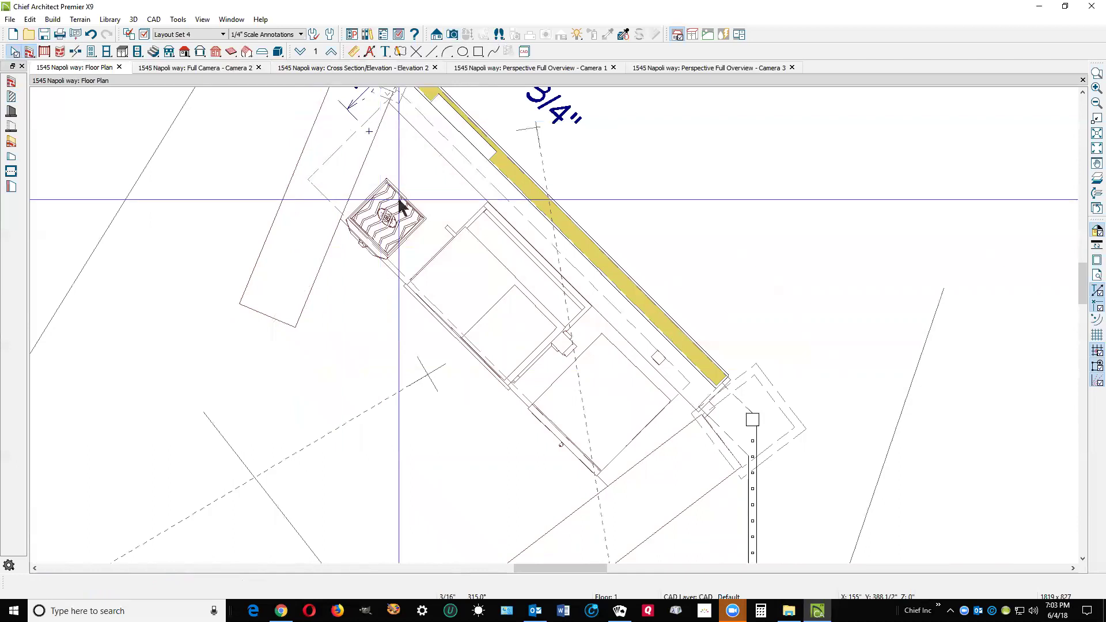
Step: In Full Camera - Camera 2, select the rectangular back-wall niche and open its specification dialog
key("ctrl+Tab")
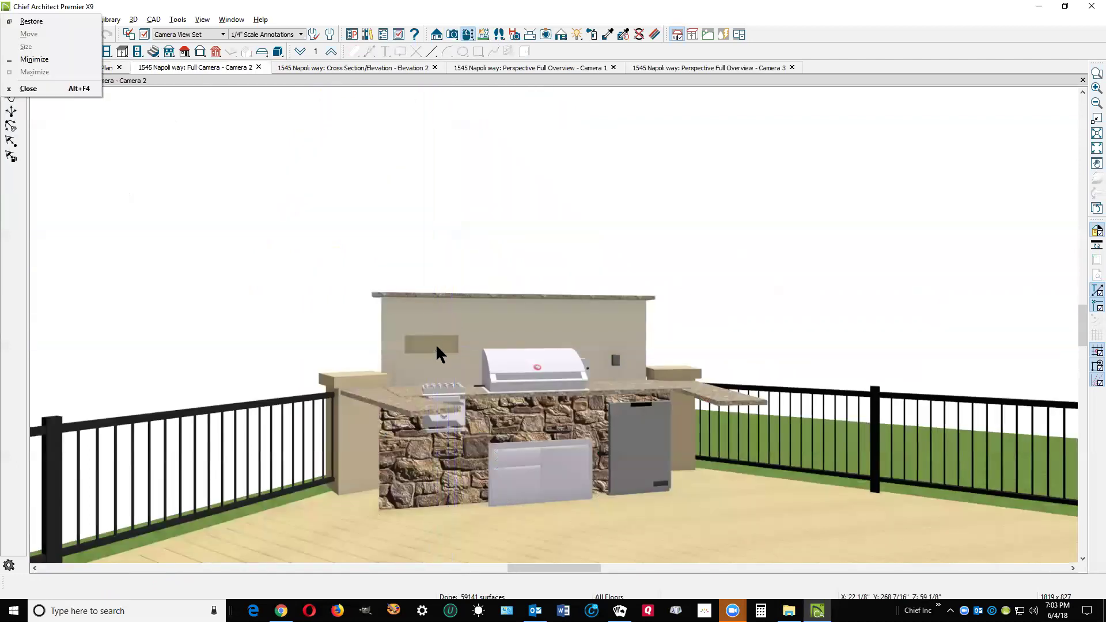
key("space")
scroll(434, 344, "up", 5)
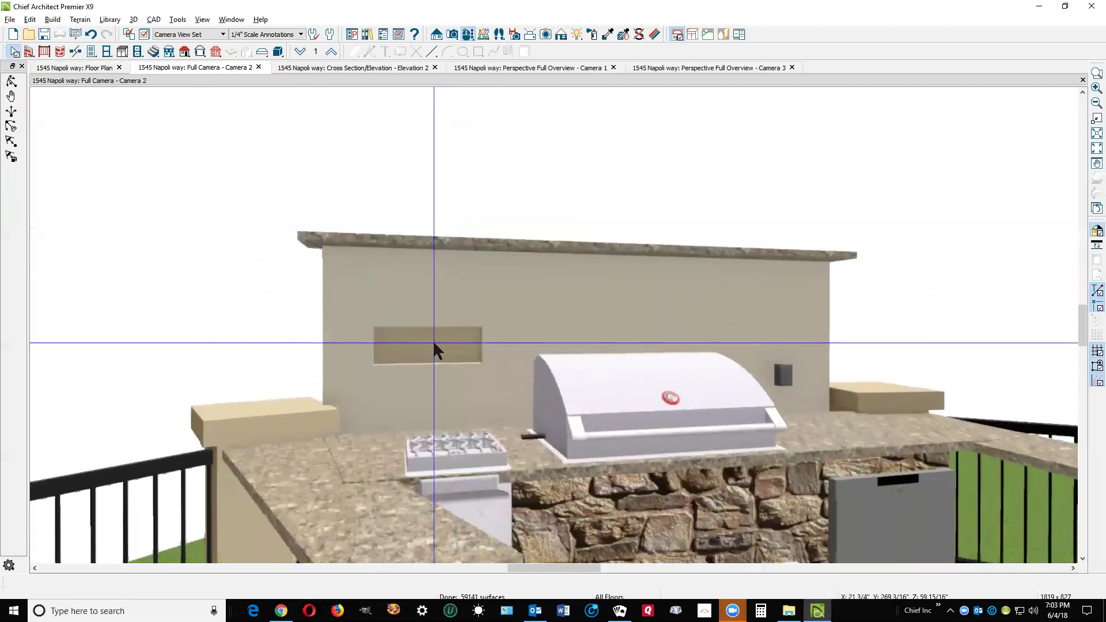
scroll(433, 340, "up", 1)
left_click(433, 328)
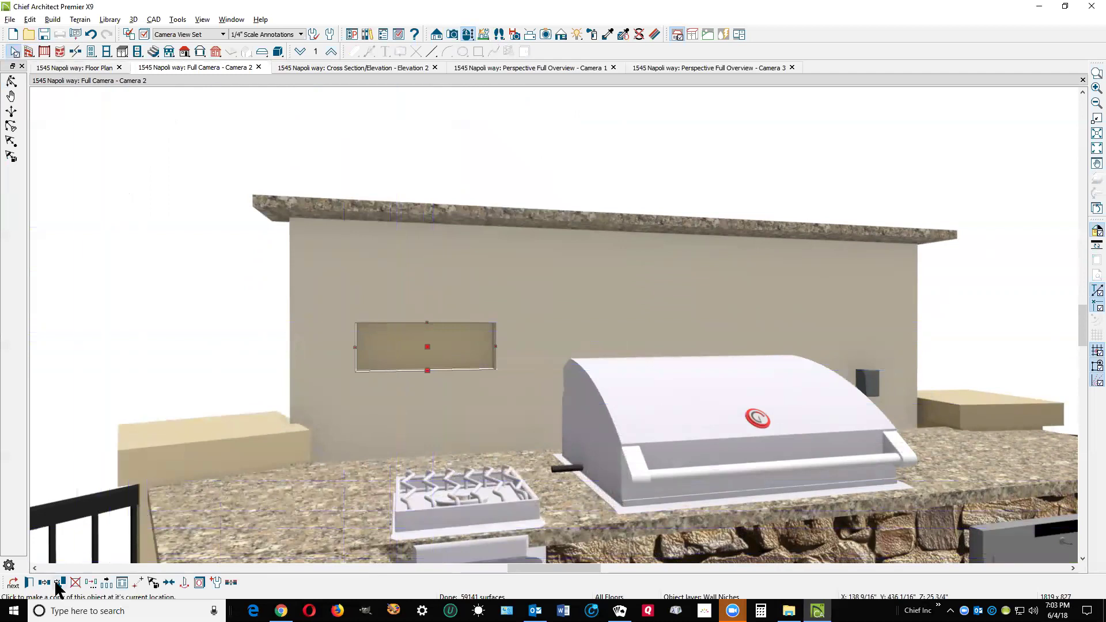
left_click(29, 583)
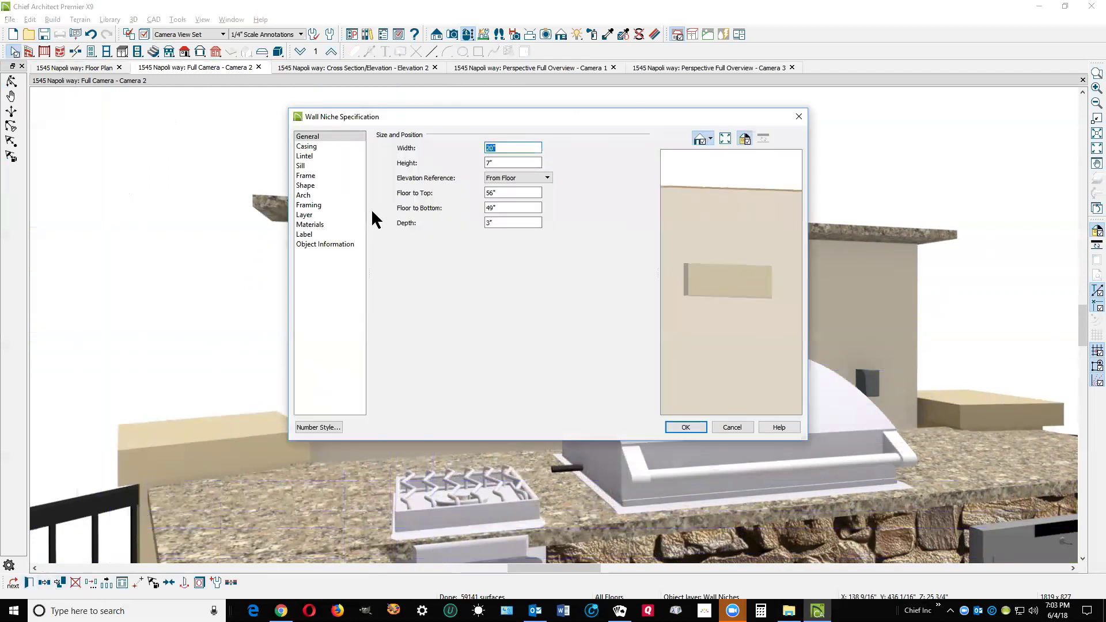
Step: Try the Broken Arch type, then set the niche height to 18"
left_click(305, 195)
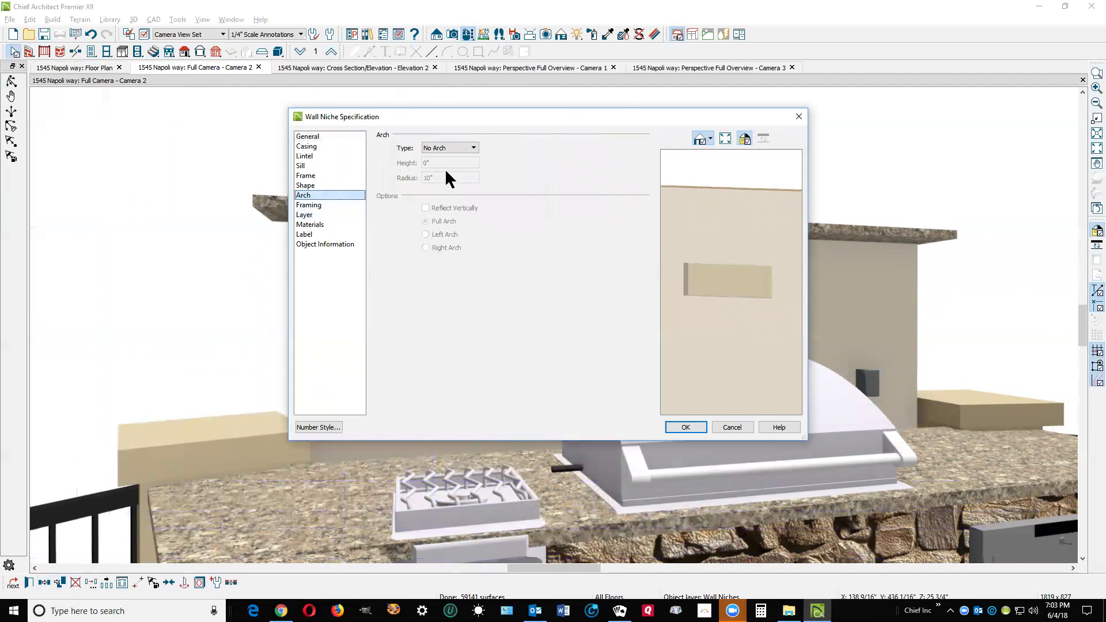
left_click(445, 145)
left_click(446, 145)
left_click(473, 149)
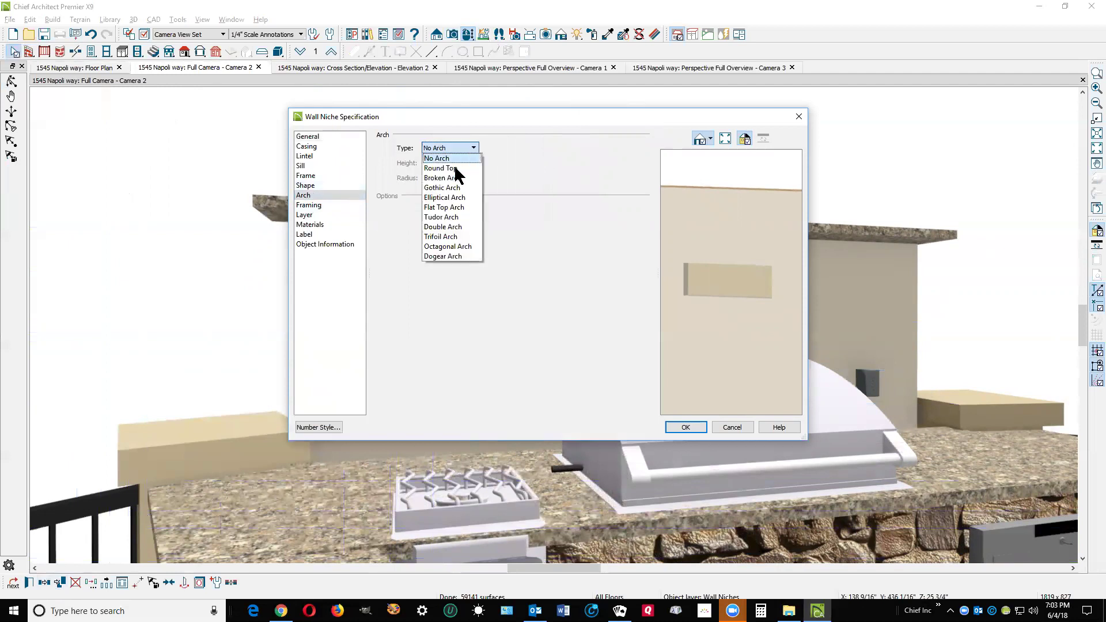
left_click(445, 178)
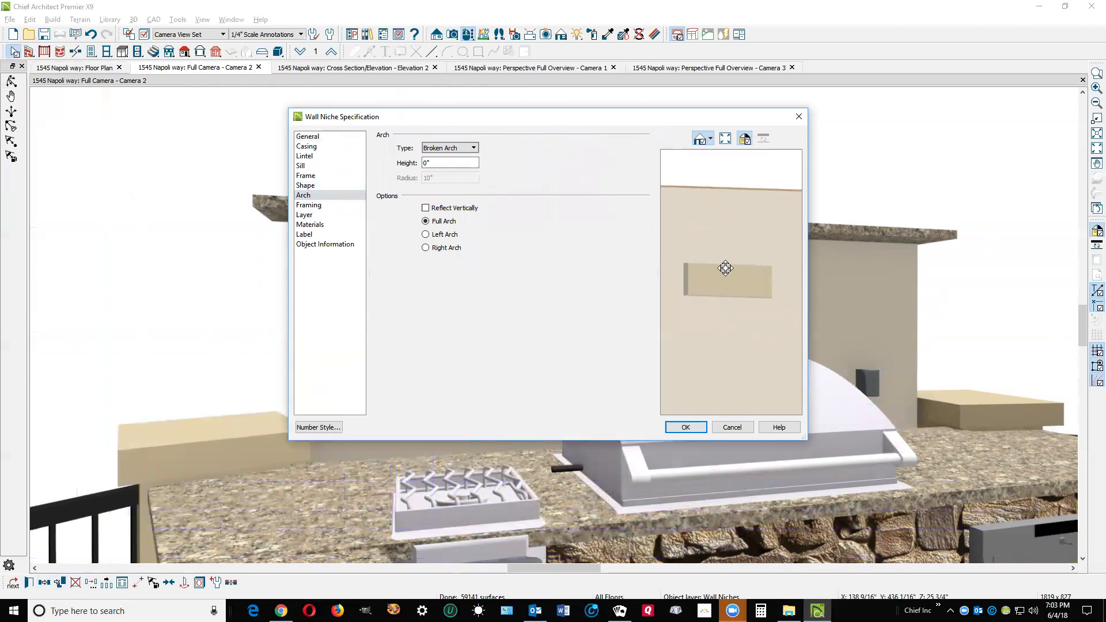
left_click(322, 136)
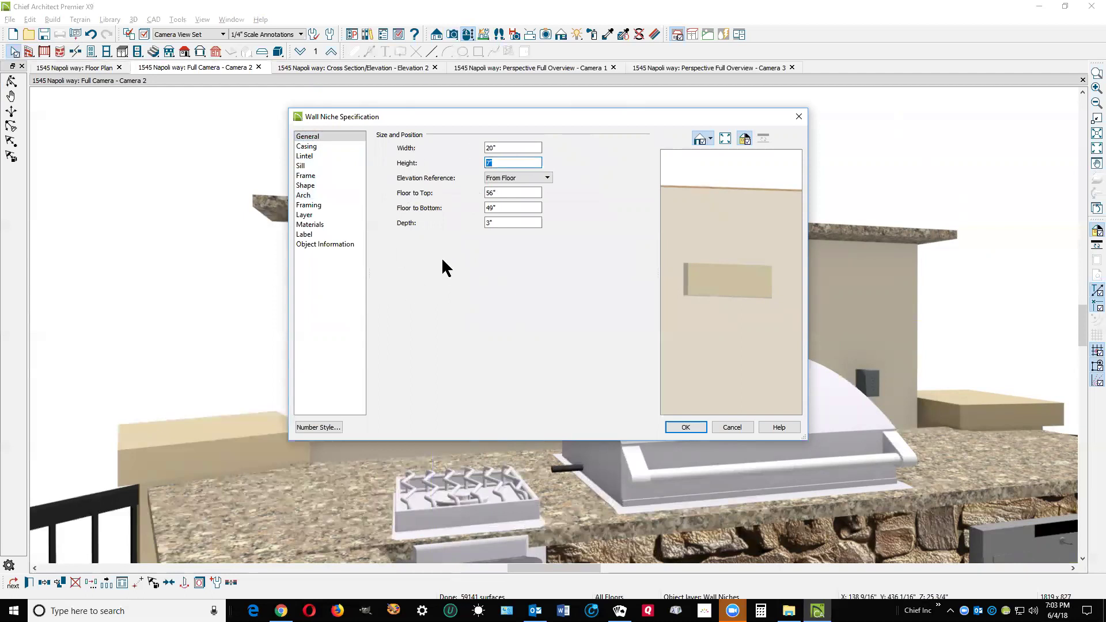
type("18")
key("Tab")
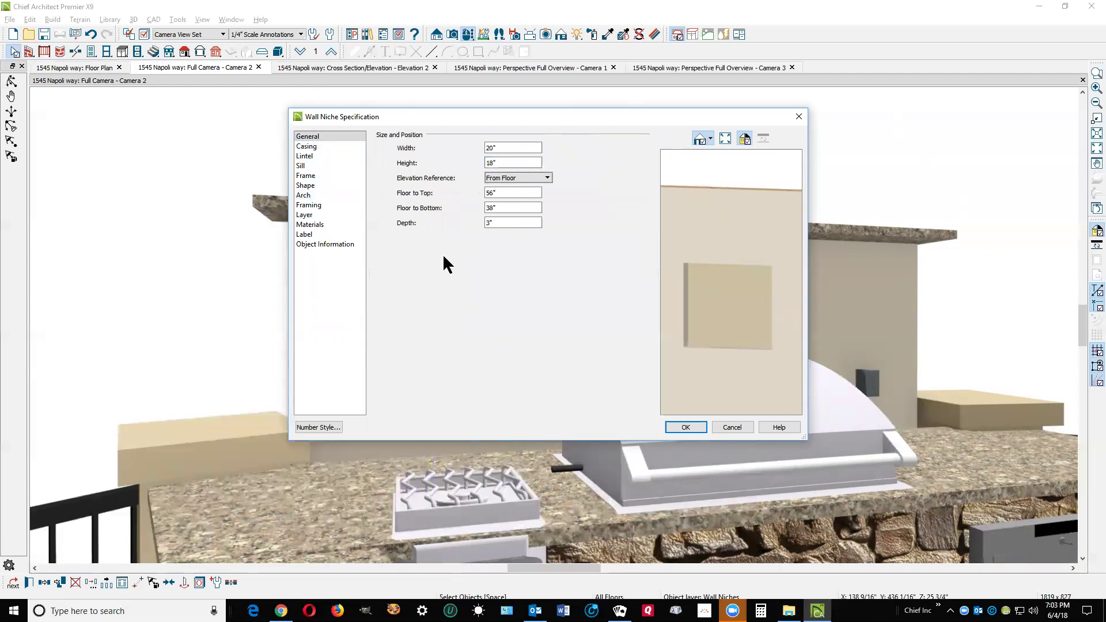
Step: Change the arch type to Round Top and rotate the preview to a frontal view
left_click(307, 196)
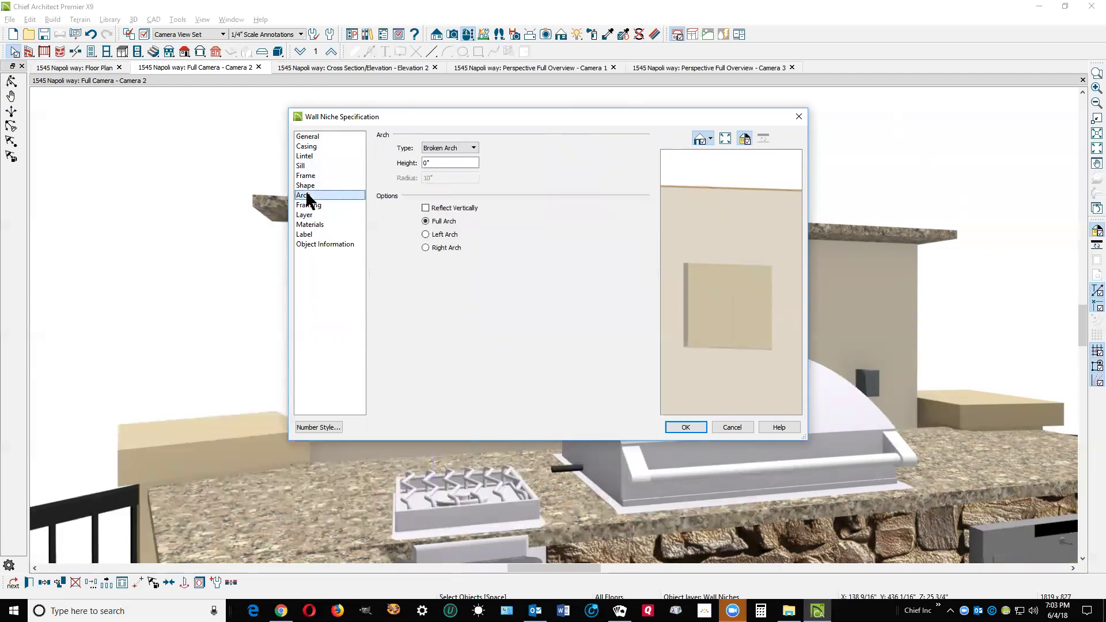
left_click(471, 148)
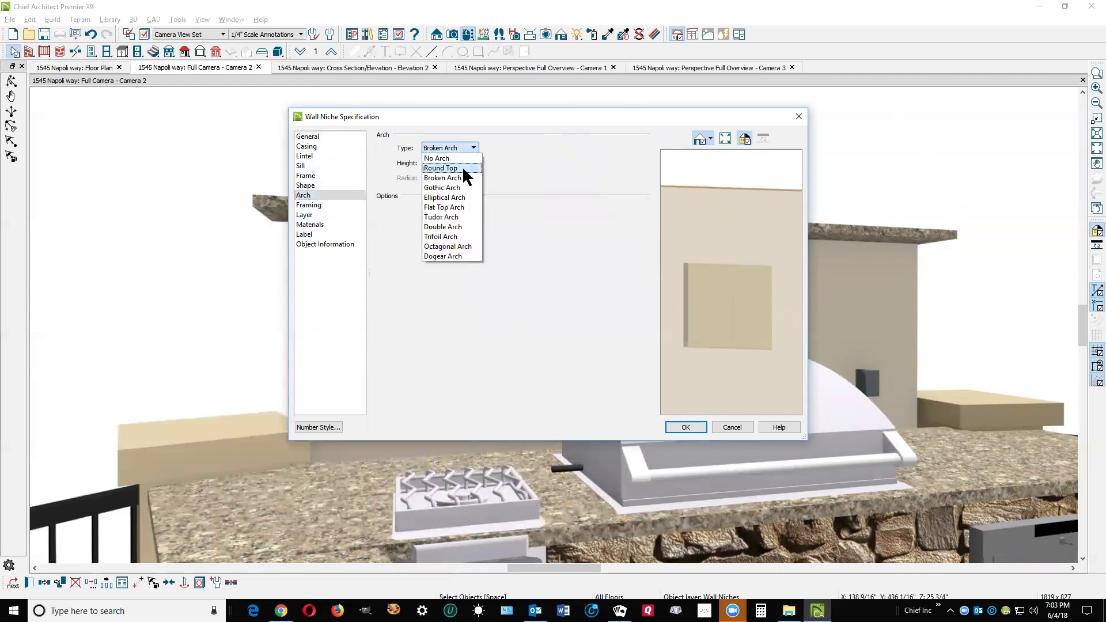
left_click(465, 170)
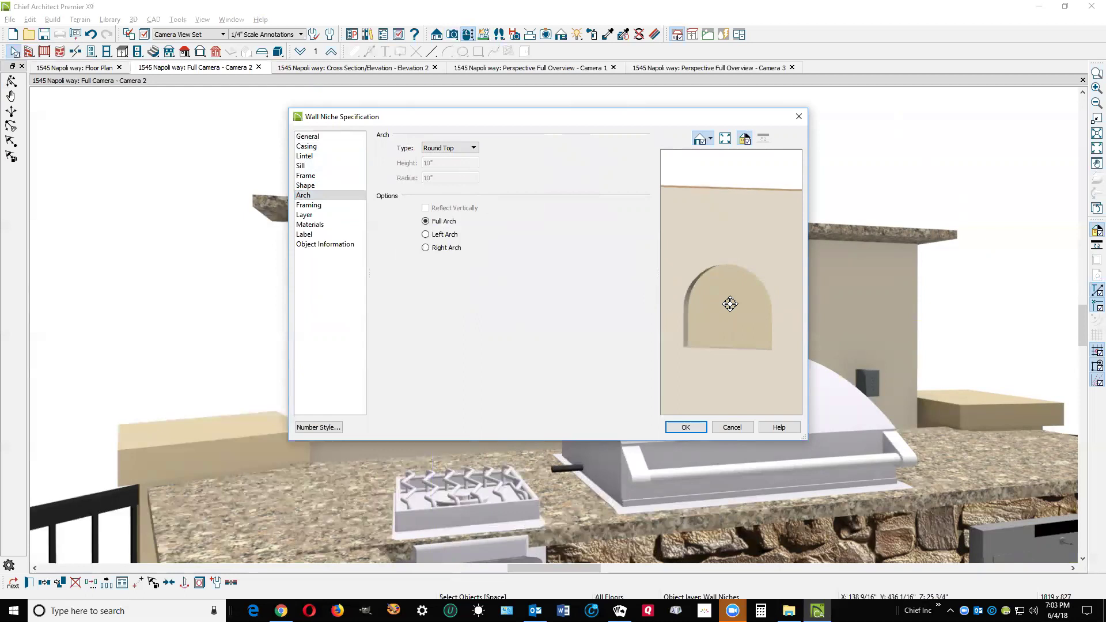
left_click_drag(771, 314, 763, 281)
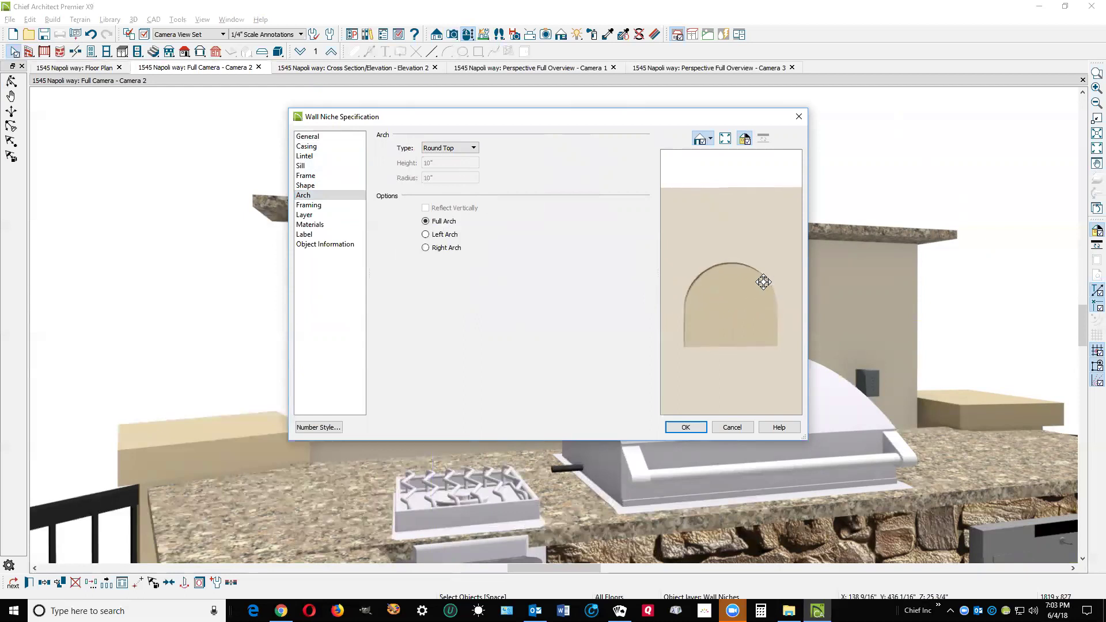
Step: Apply the round-top niche, move it up and right, and widen its left side
left_click(685, 426)
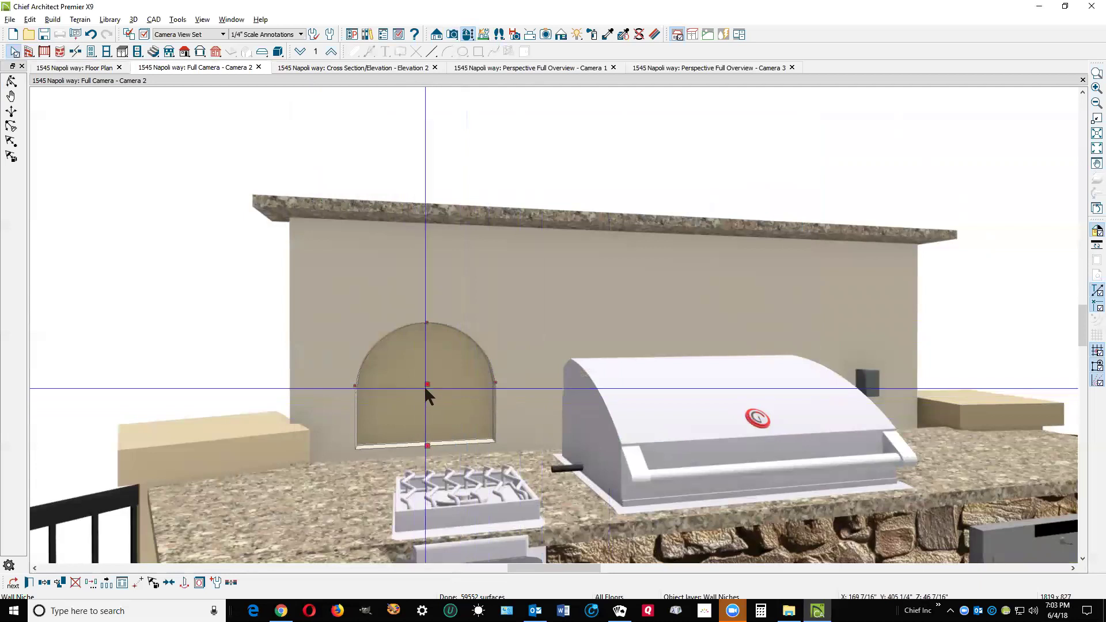
left_click_drag(427, 384, 542, 302)
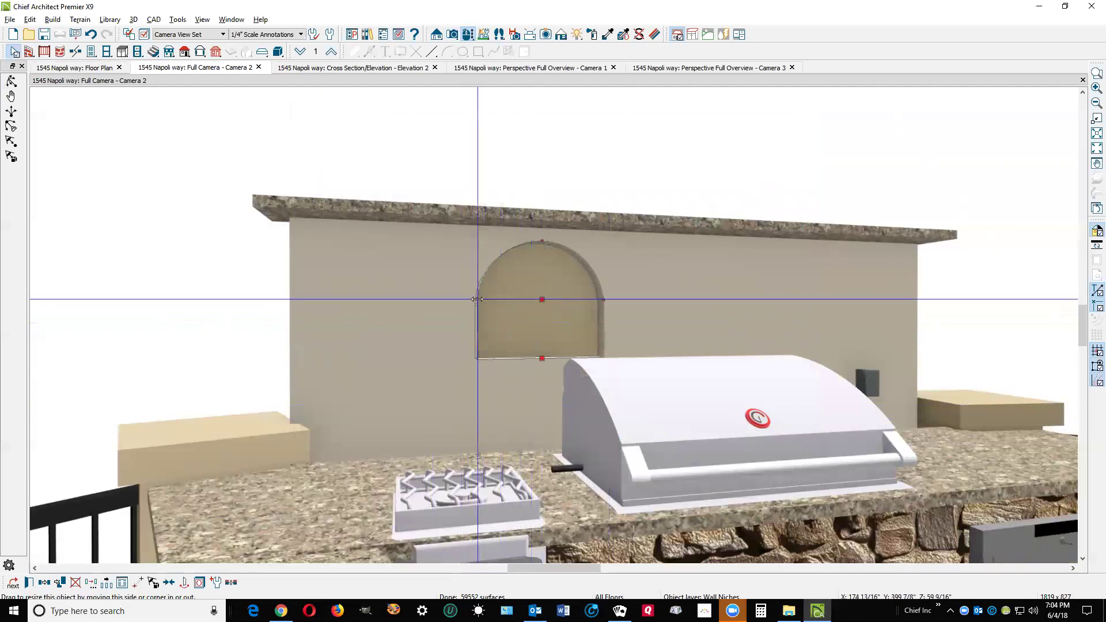
left_click_drag(476, 298, 364, 299)
Step: In Elevation 2, stretch the niche's right and left sides toward the drawn arch curve
key("ctrl+Tab")
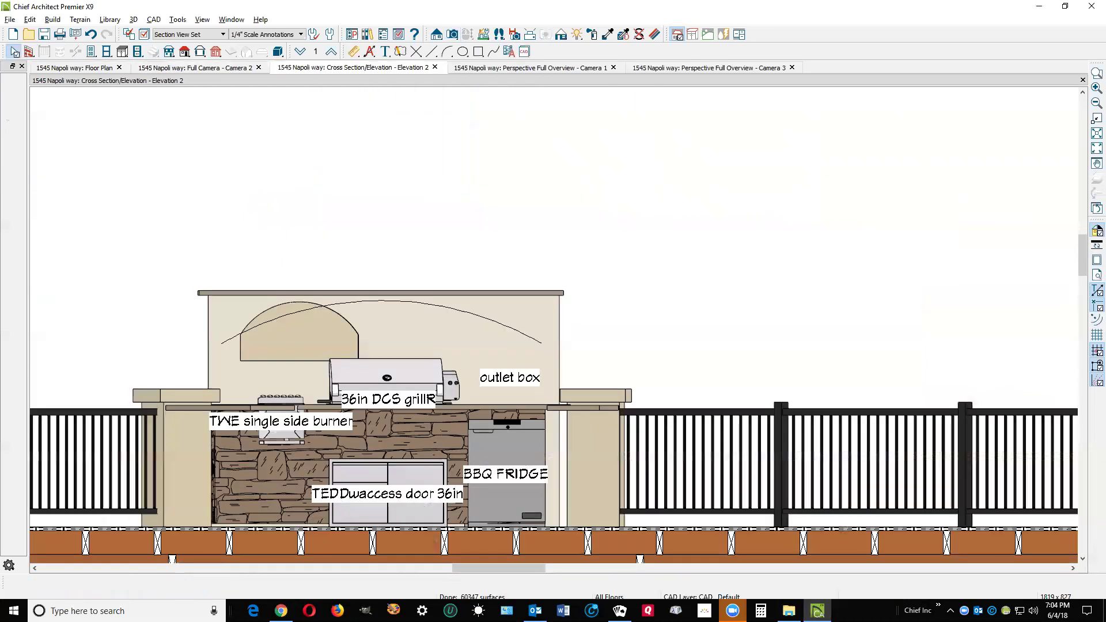
scroll(347, 340, "up", 5)
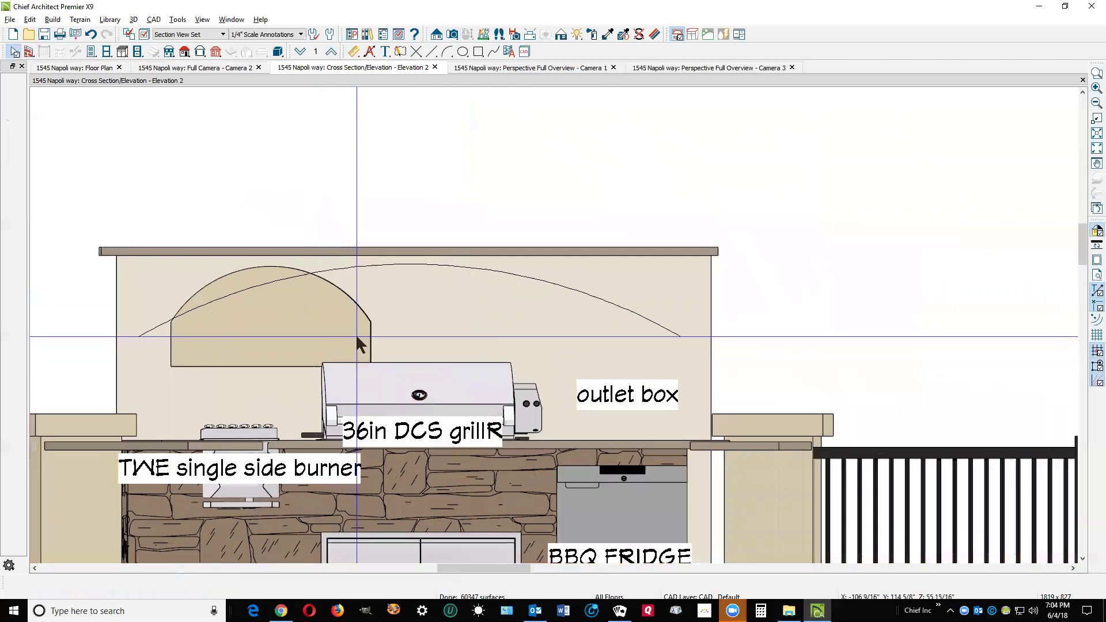
left_click(372, 330)
key("Escape")
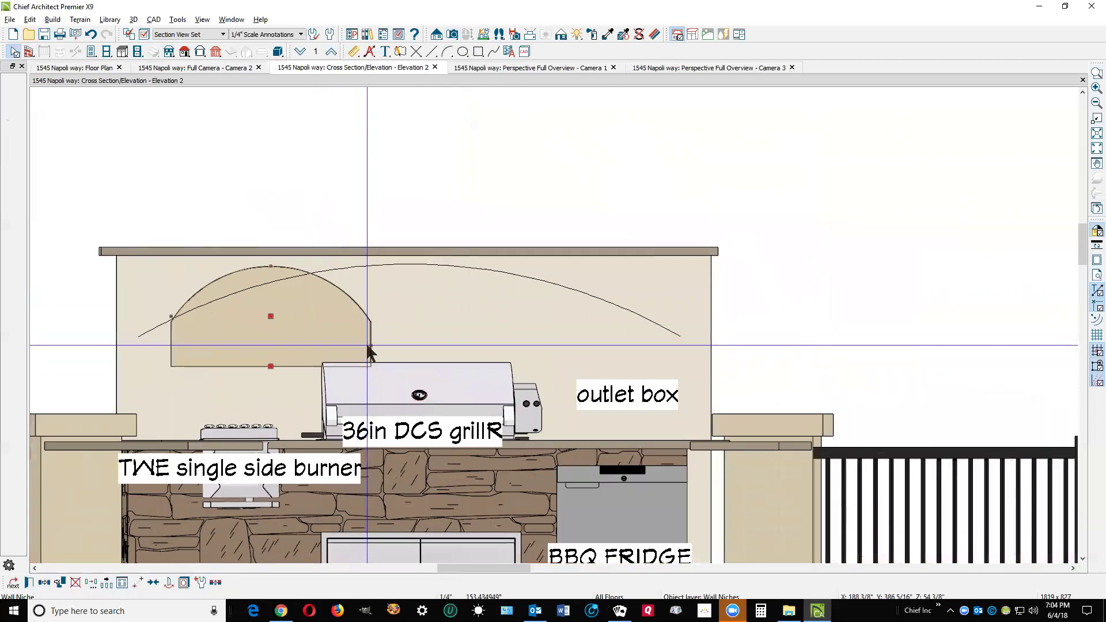
left_click(368, 353)
left_click_drag(371, 365, 655, 367)
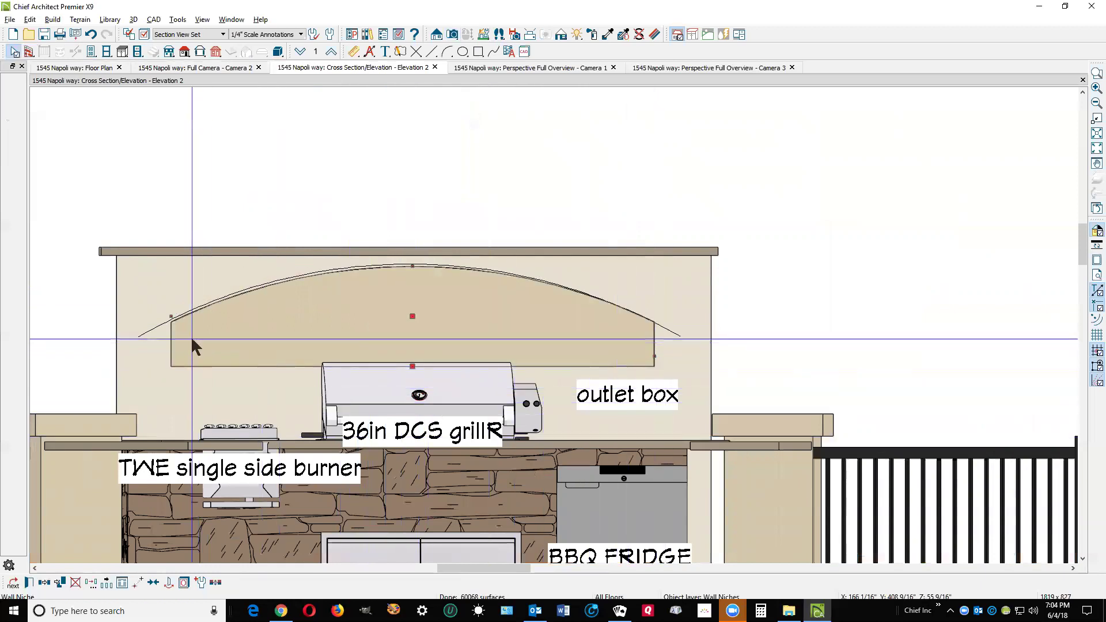
left_click_drag(172, 342, 166, 318)
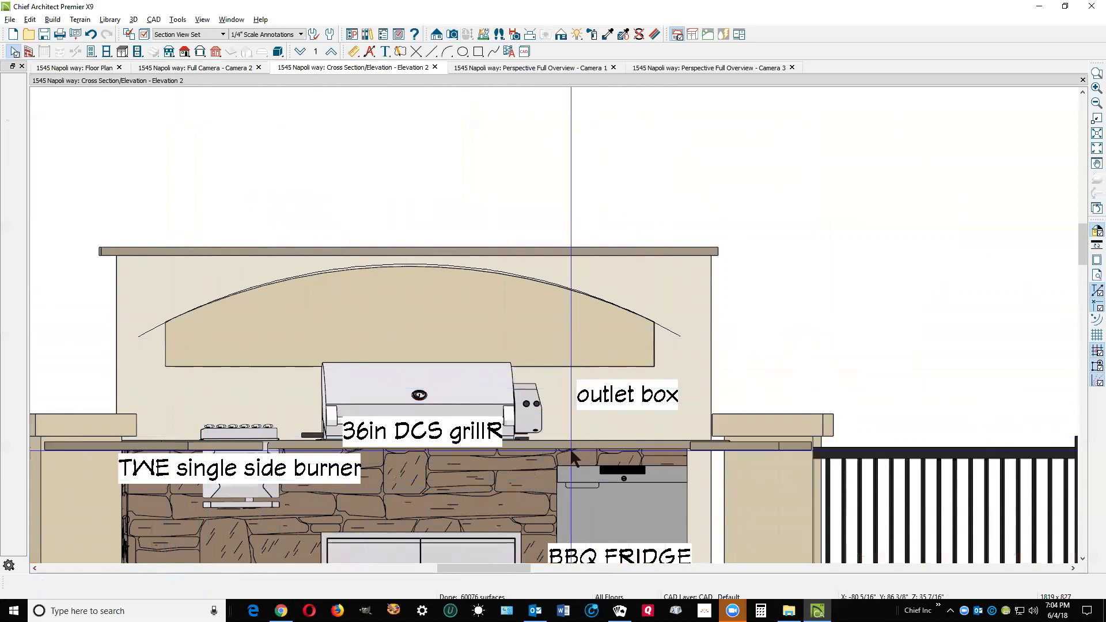
Step: Raise the niche's bottom edge slightly and show the Camera 1 perspective overview
left_click(544, 362)
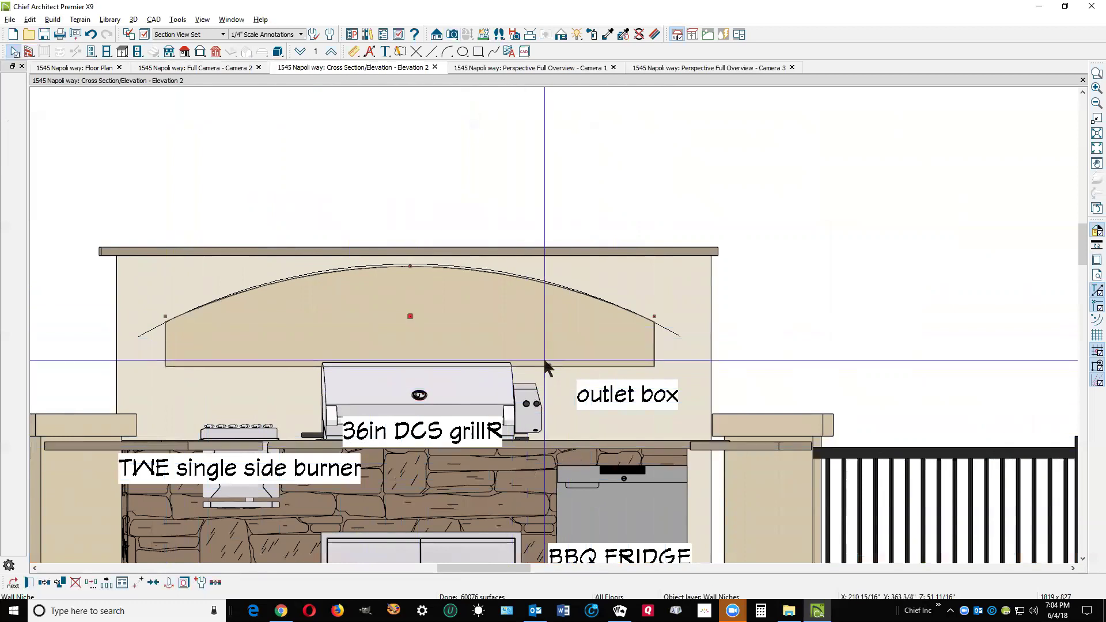
left_click_drag(548, 368, 548, 360)
key("Escape")
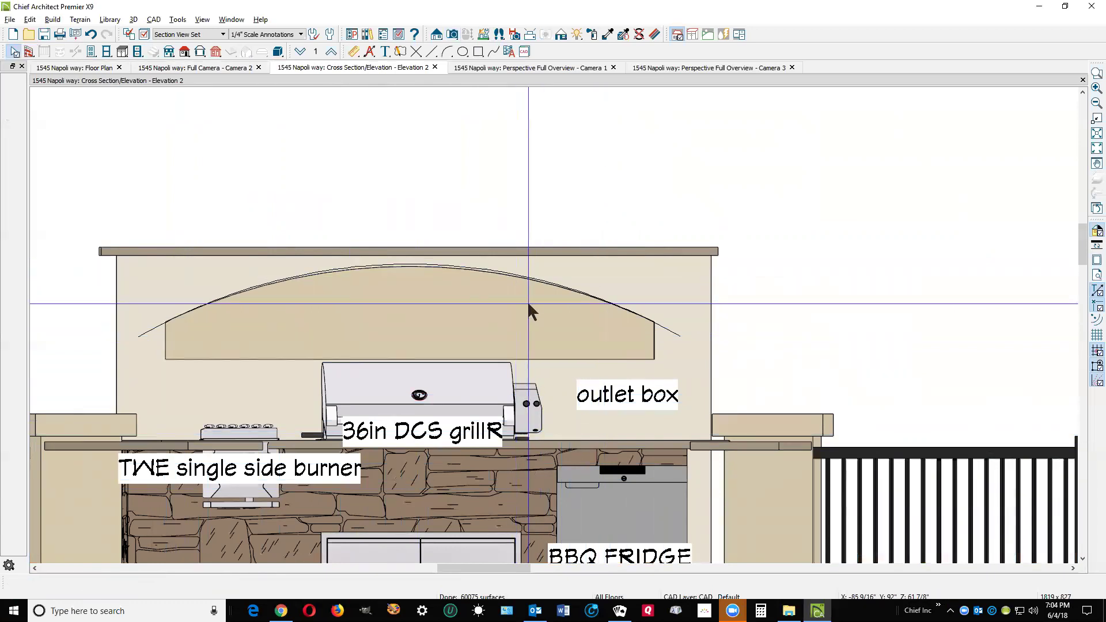
key("ctrl+Tab")
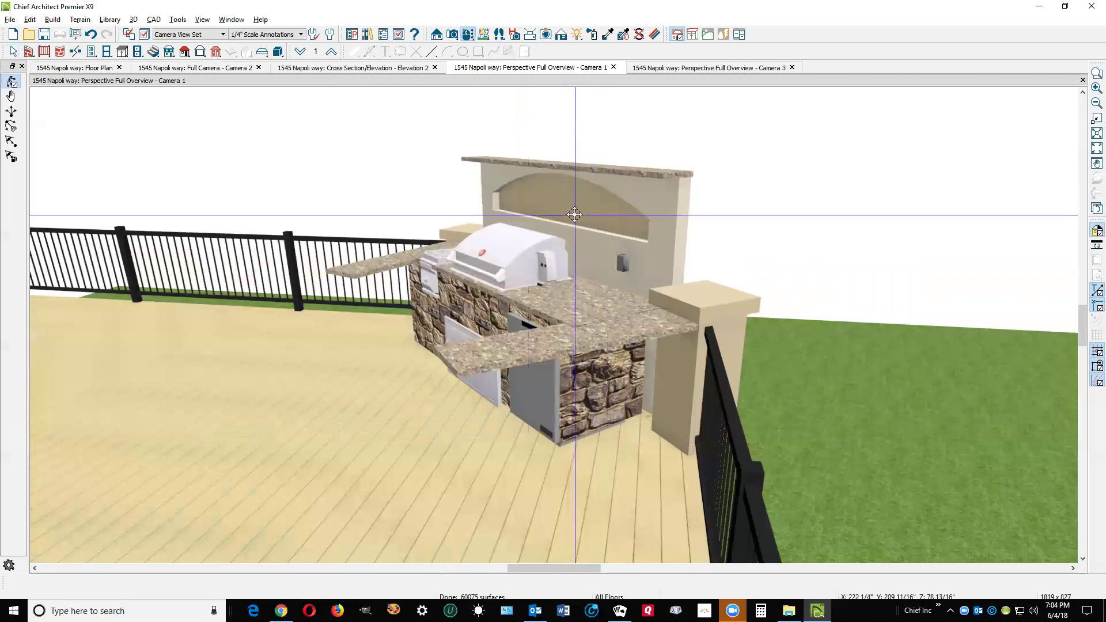
Step: Return to object selection and cycle past Camera 3 and the floor plan to Full Camera - Camera 2
key("space")
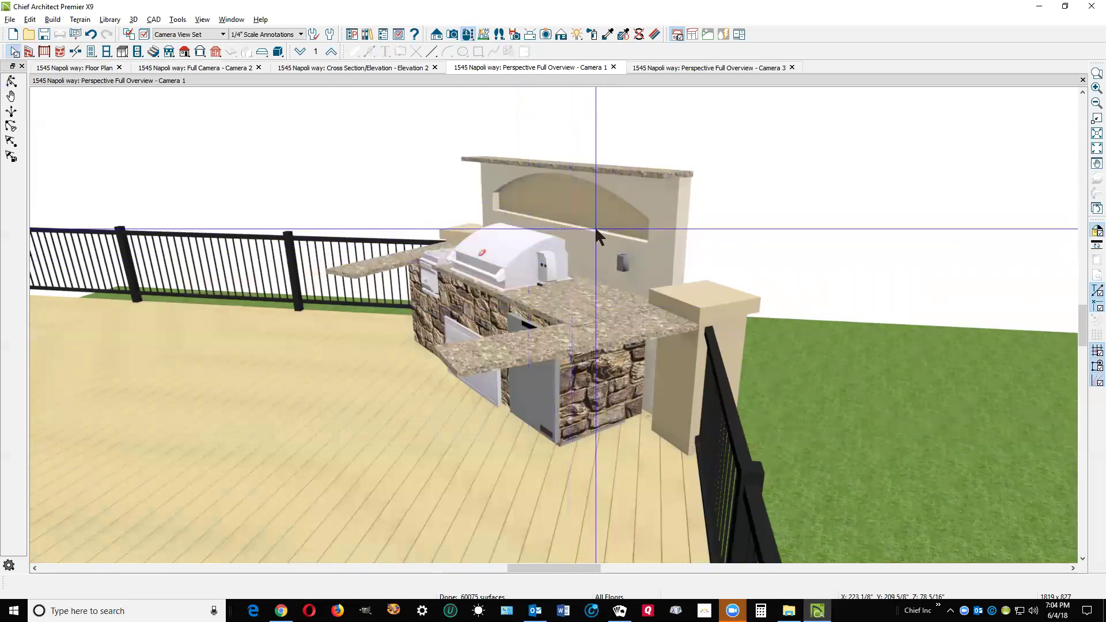
key("ctrl+Tab")
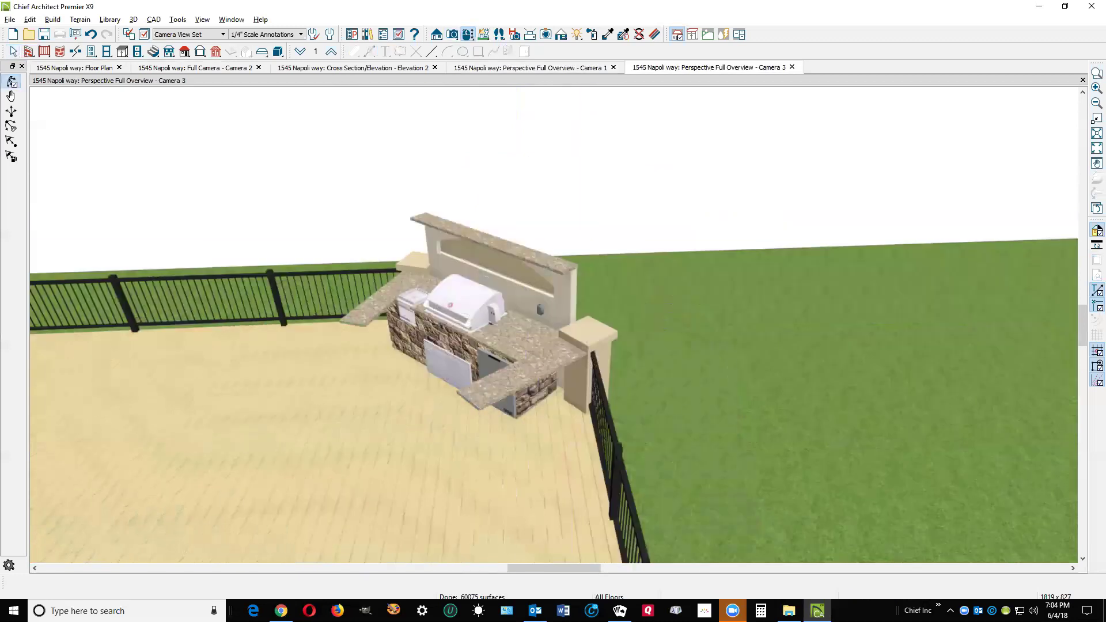
key("ctrl+Tab")
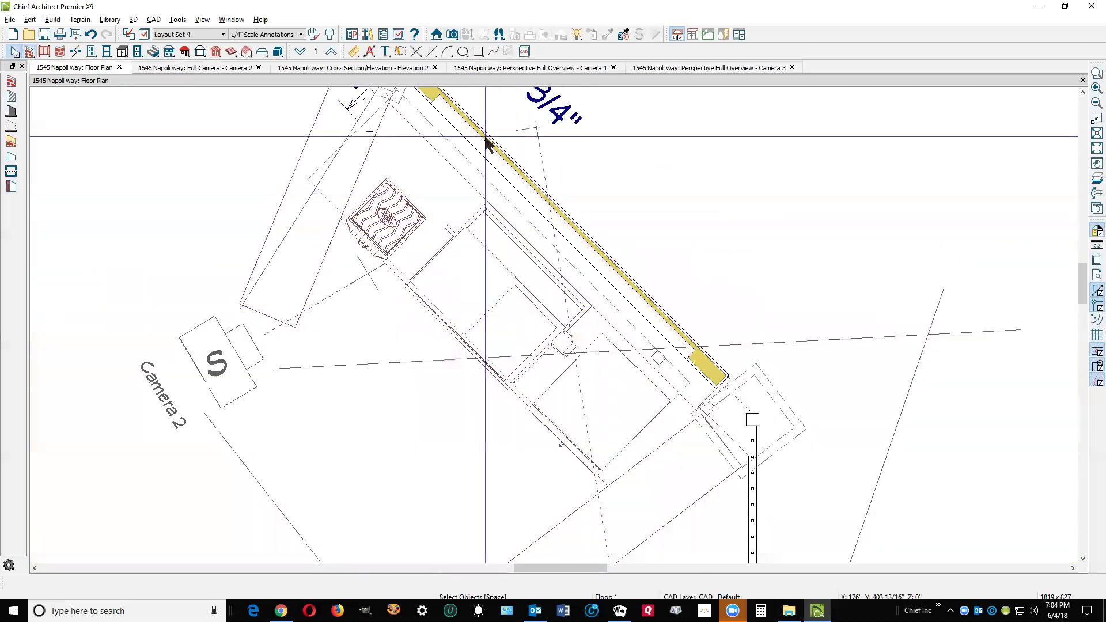
key("ctrl+Tab")
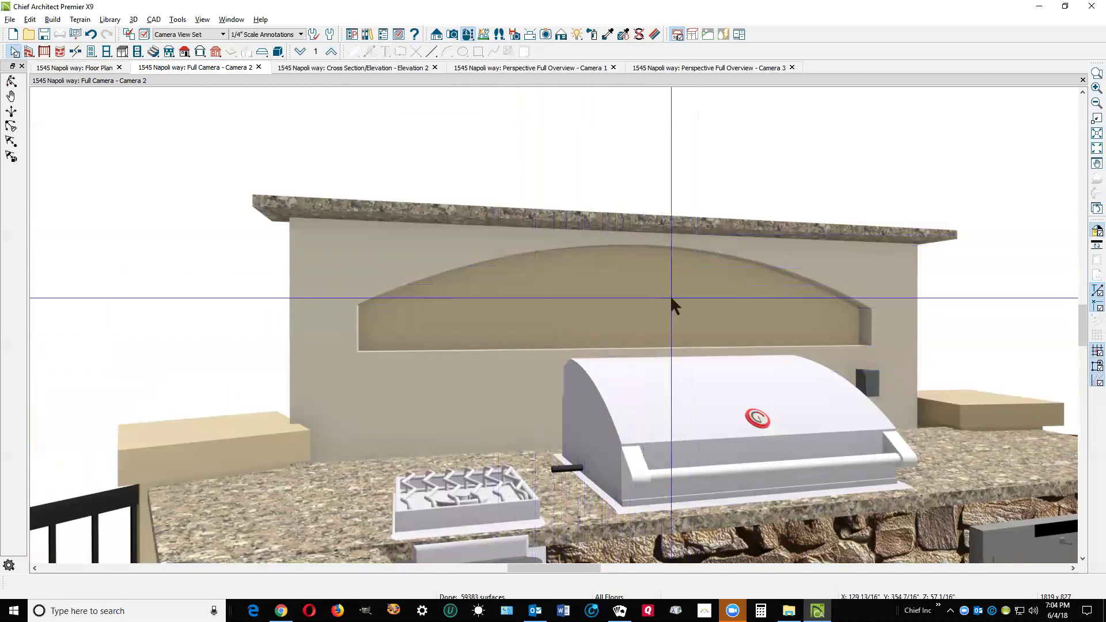
Step: In Camera 2, drag the niche's bottom edge to resize it, then return to Elevation 2
left_click(506, 346)
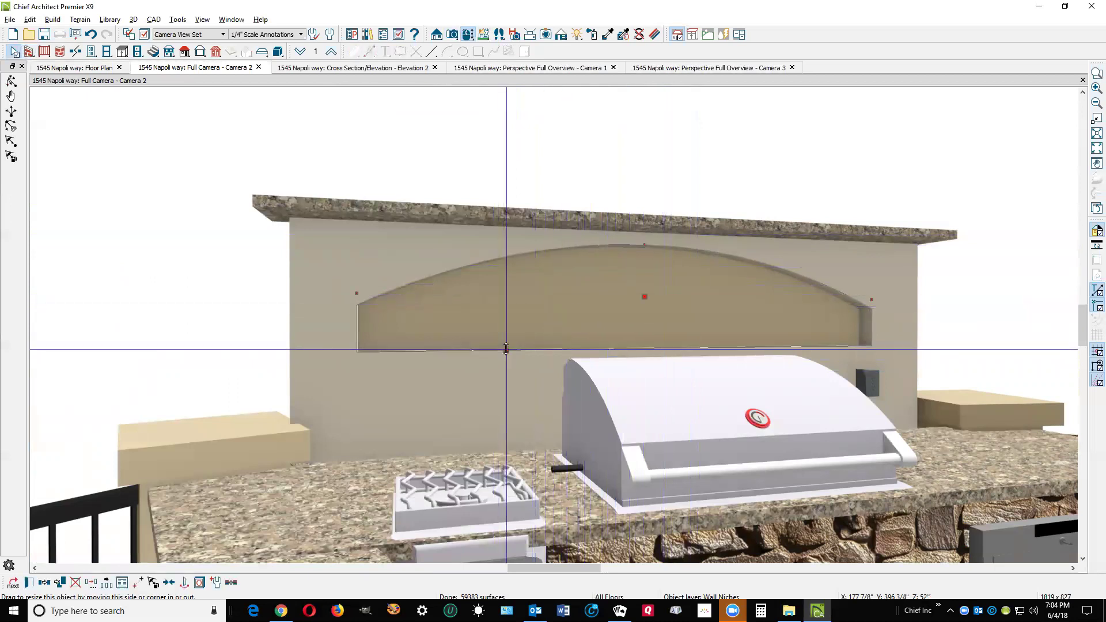
left_click_drag(505, 350, 506, 307)
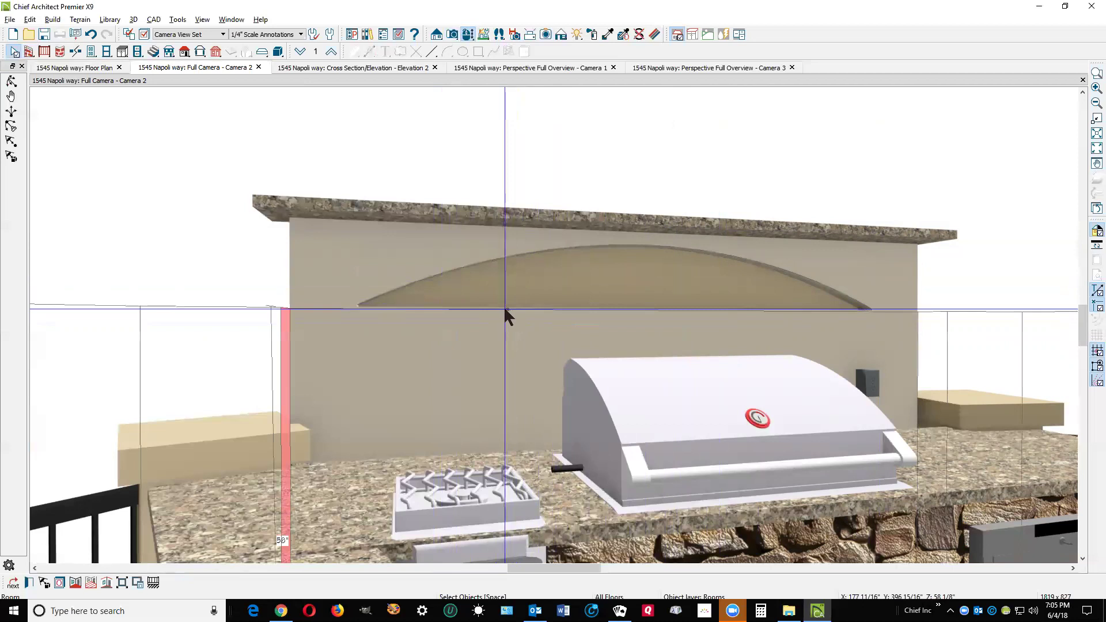
left_click_drag(516, 307, 513, 346)
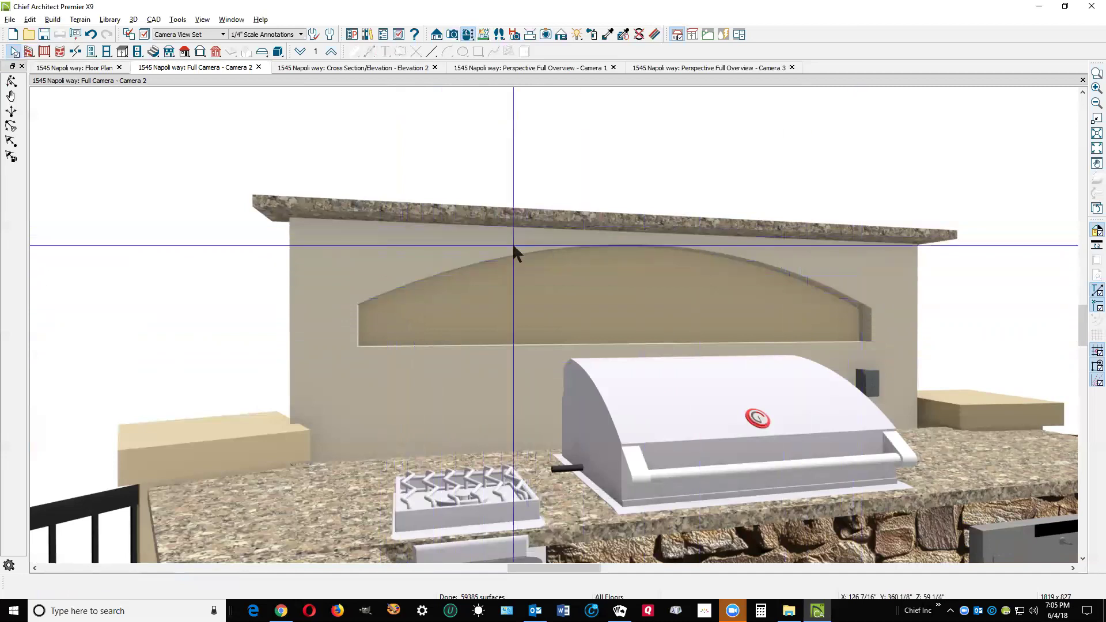
key("ctrl+Tab")
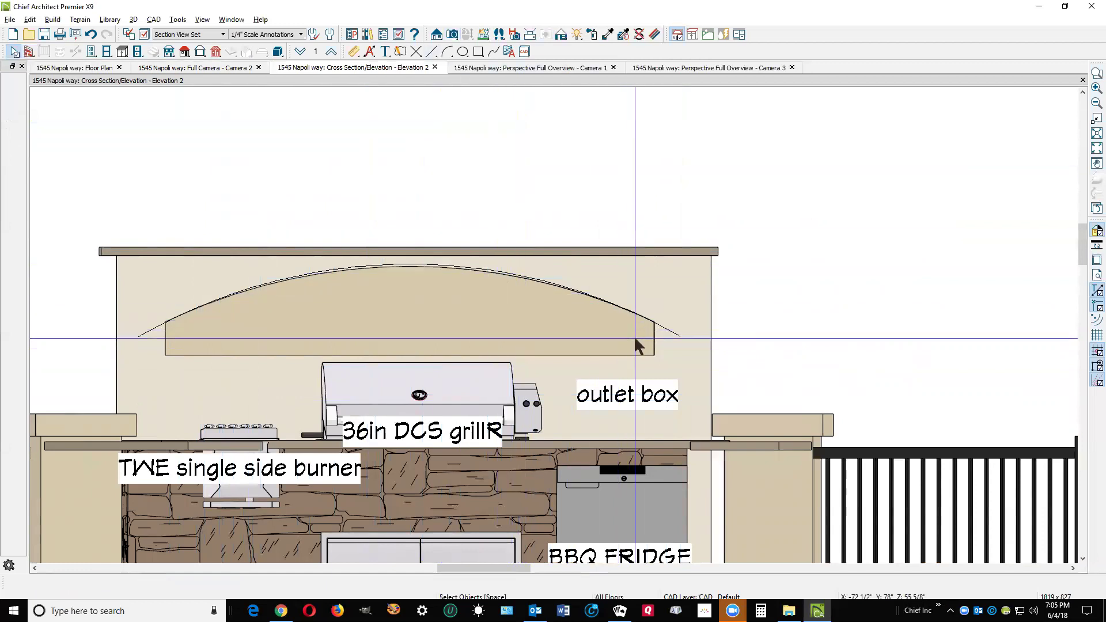
Step: Drag the niche's right and left sides out to the ends of the CAD arc
left_click(650, 348)
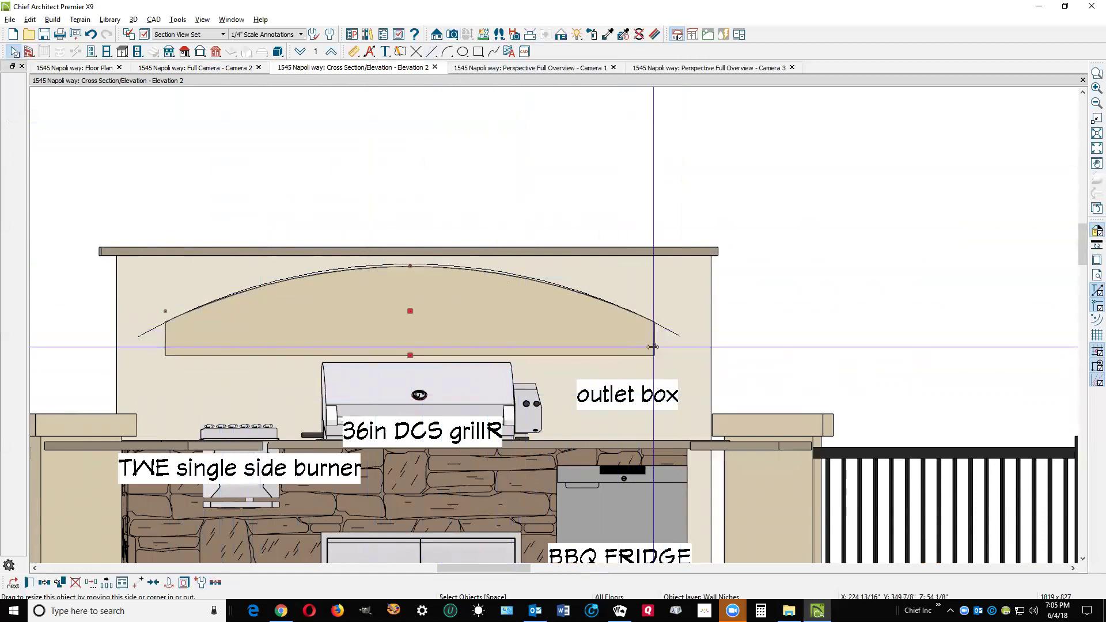
left_click_drag(660, 349, 781, 367)
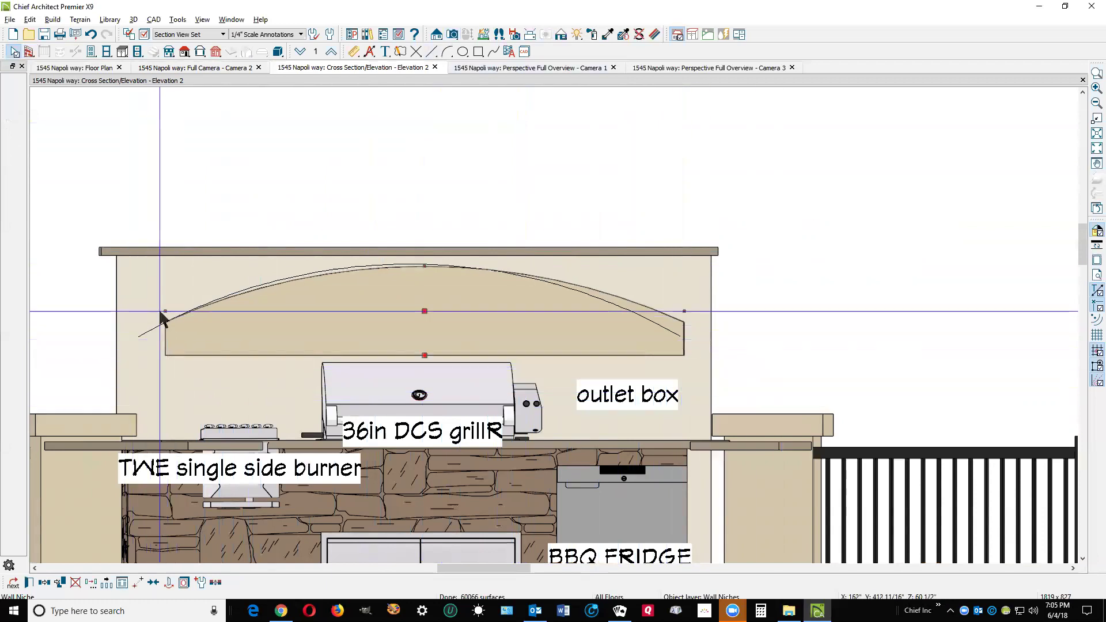
mouse_move(163, 313)
left_mouse_down()
mouse_move(74, 292)
mouse_move(144, 314)
left_mouse_up()
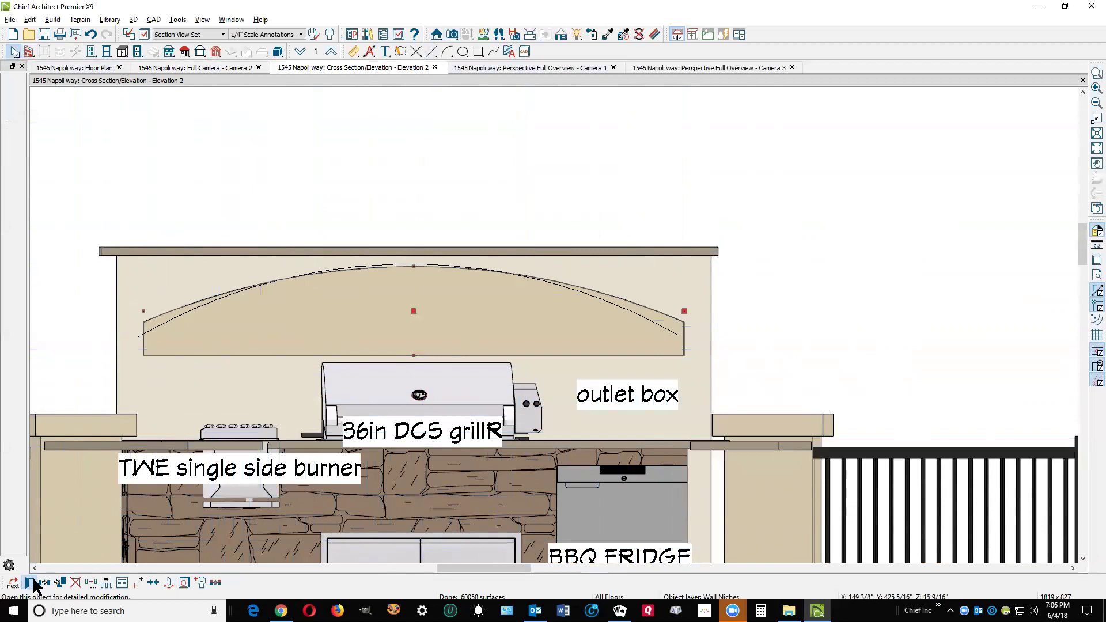
Step: Set the niche's arch height to 12" and apply it
double_click(305, 296)
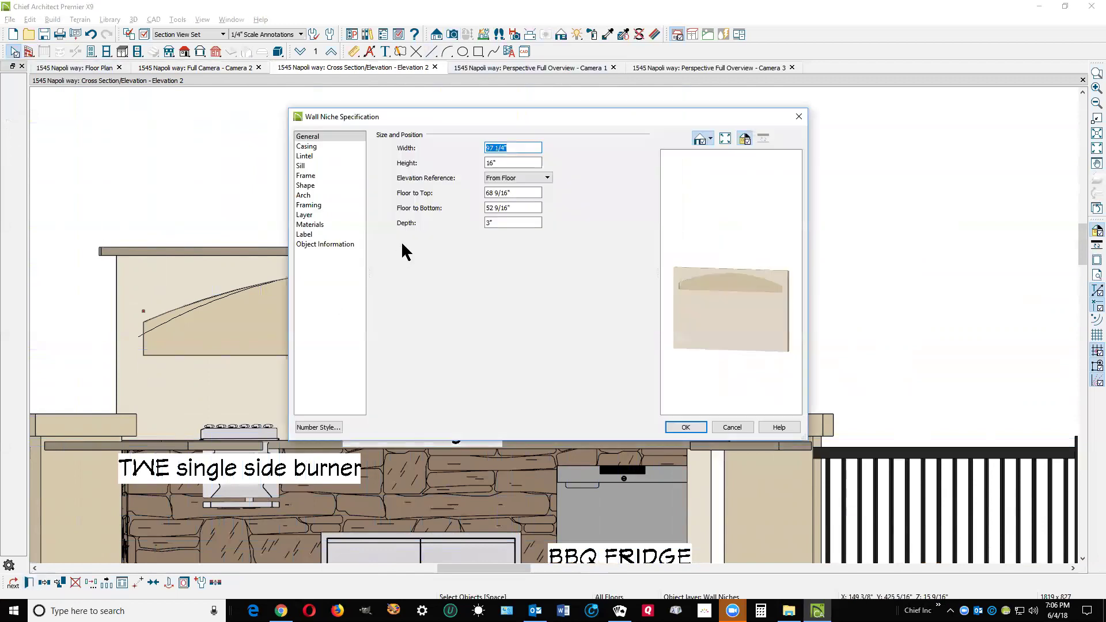
left_click(317, 196)
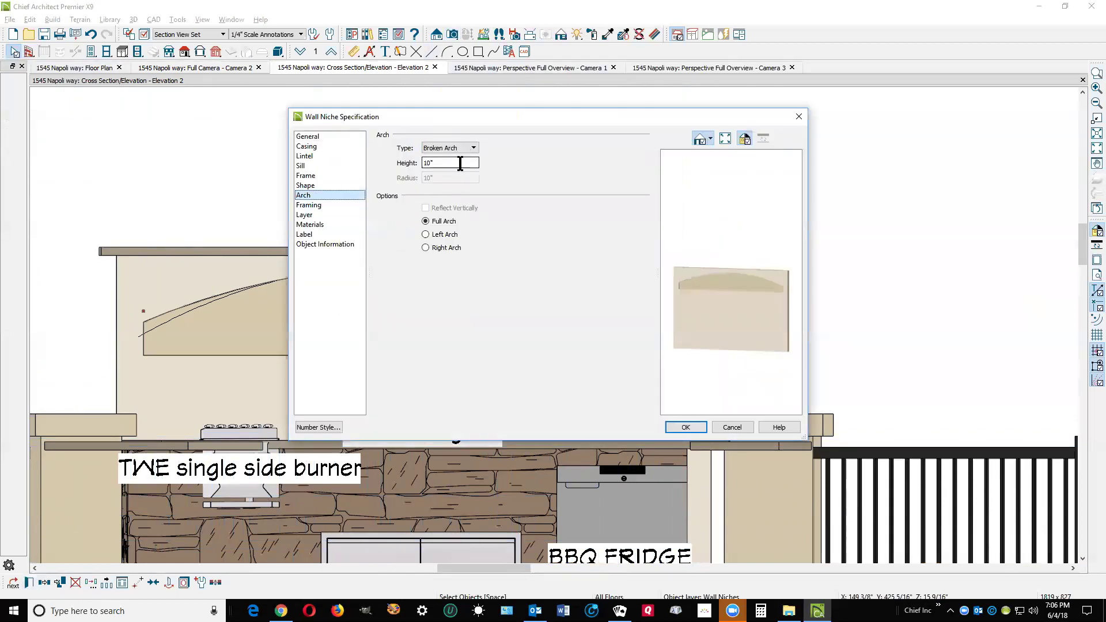
double_click(460, 164)
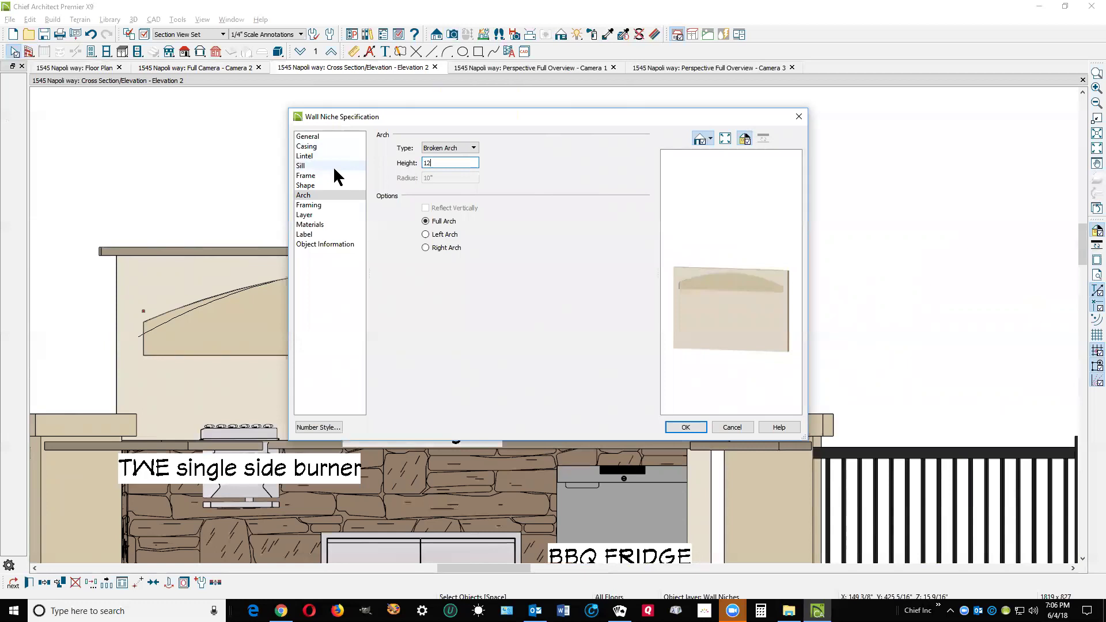
key("Tab")
left_click(685, 427)
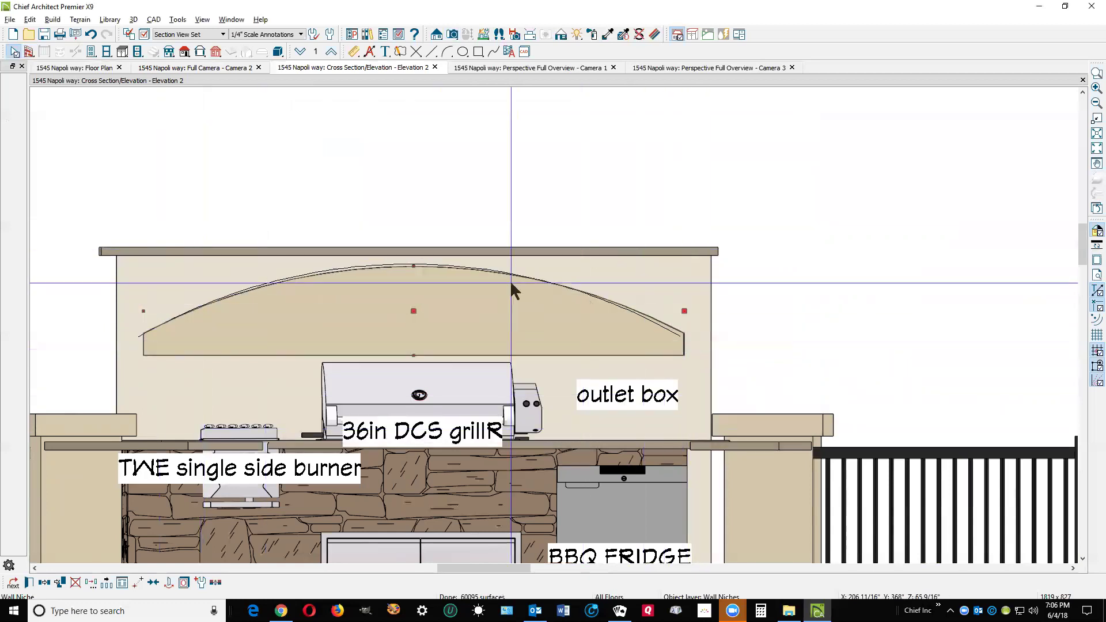
Step: Compare against the drawn arch curve, then reselect the niche and reopen its specifications
left_click(211, 306)
left_click(630, 187)
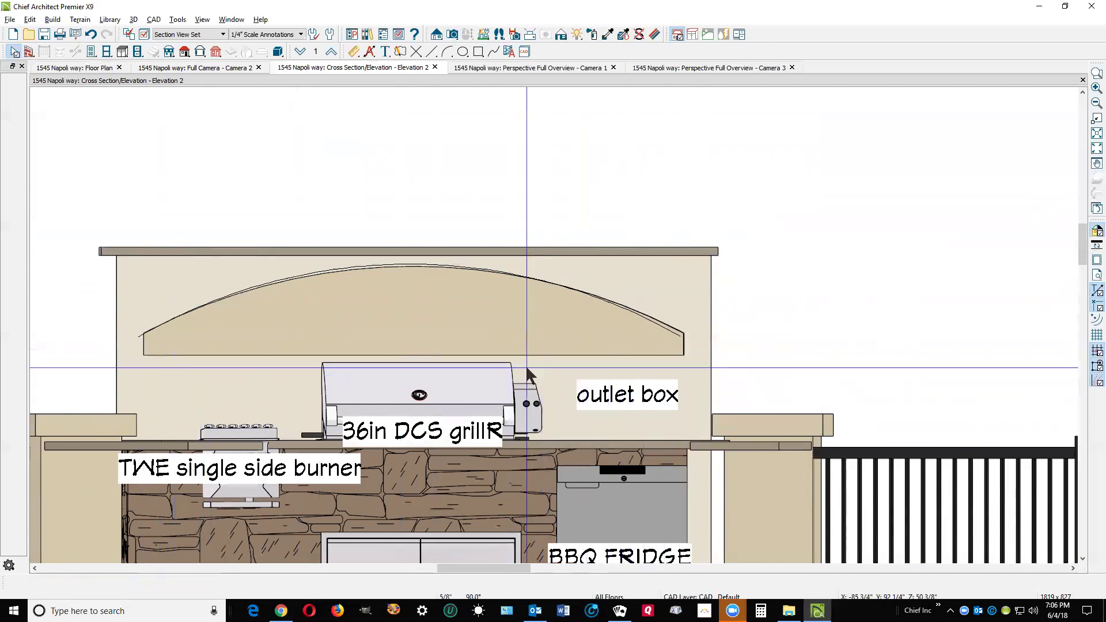
left_click(527, 319)
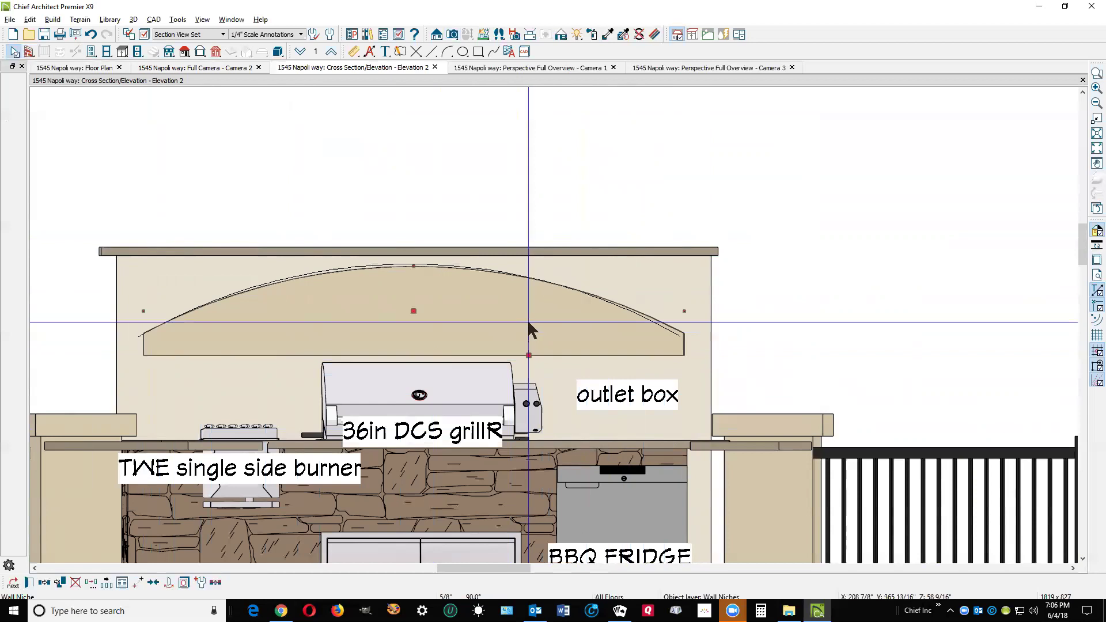
left_click(32, 583)
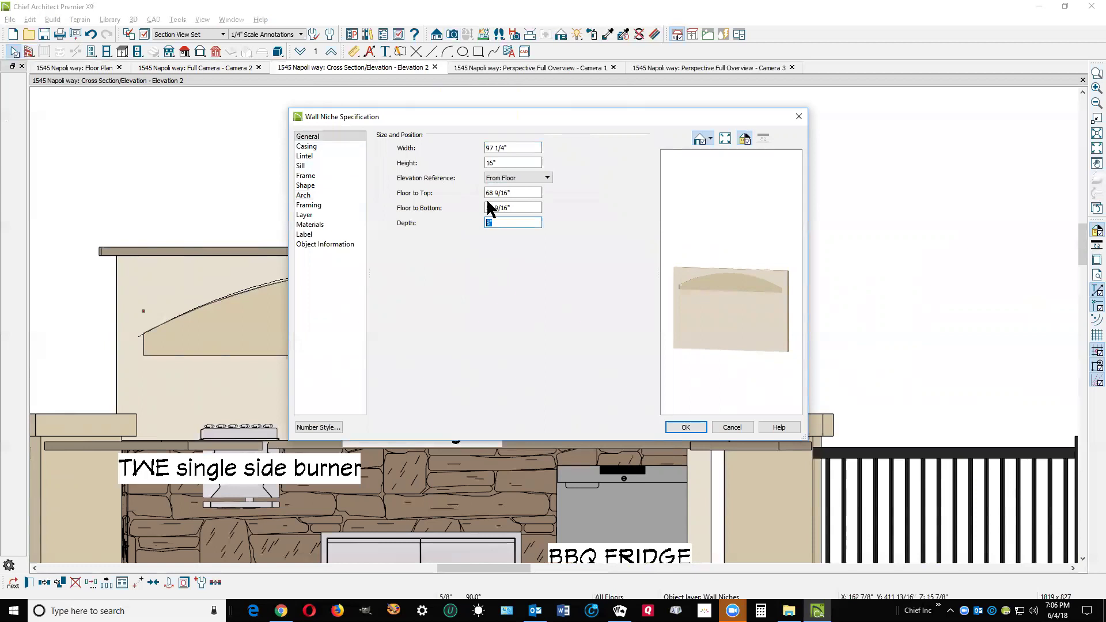
Step: Set the arched wall niche depth to 4 5/16" and apply the change
left_click(691, 431)
left_click(701, 427)
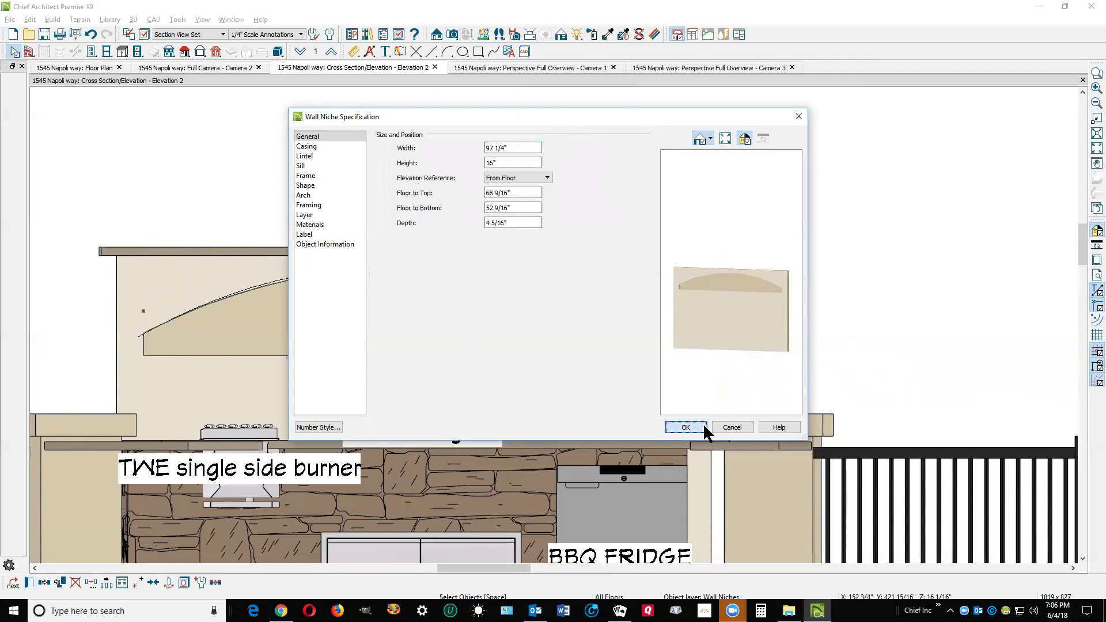